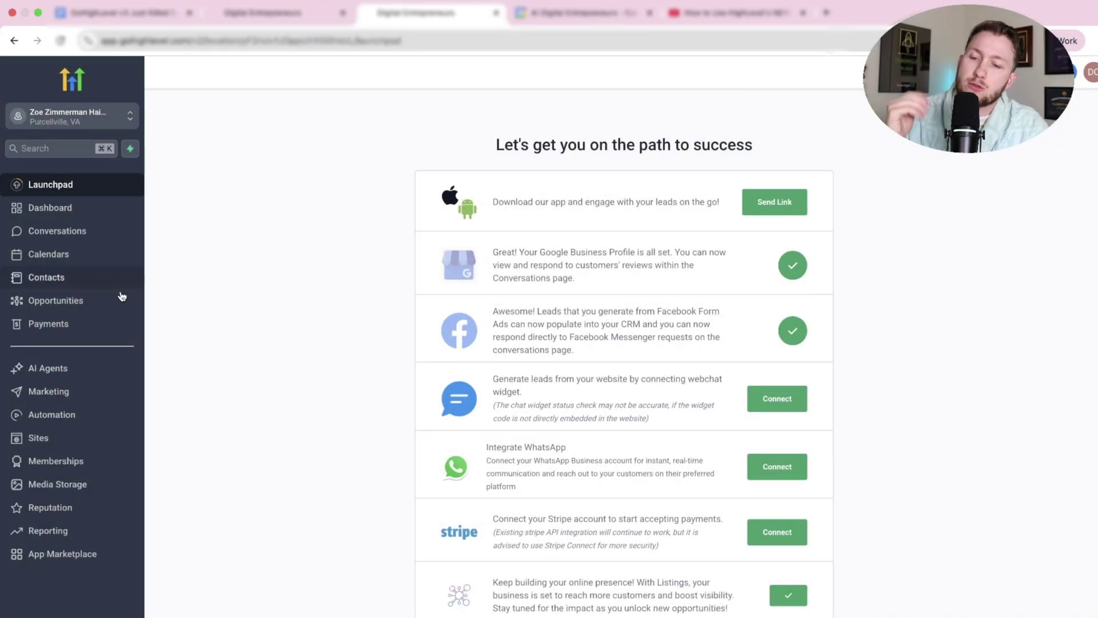
# Step: Open the Conversation AI Agents list, where primary agent Mary is off on Instagram
pyautogui.click(50, 371)
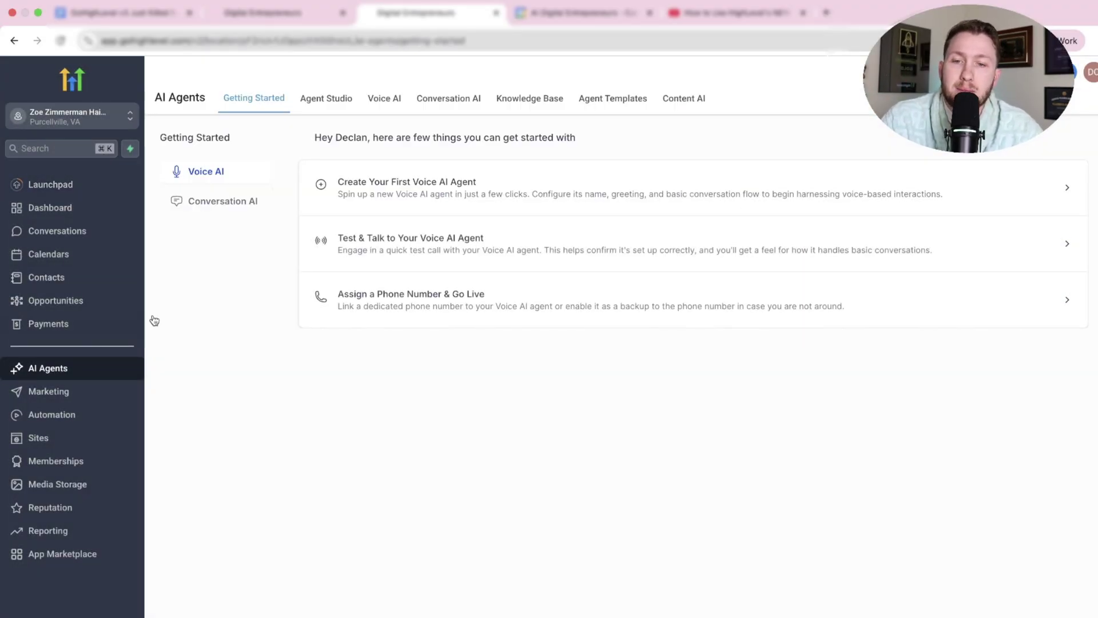
pyautogui.click(444, 101)
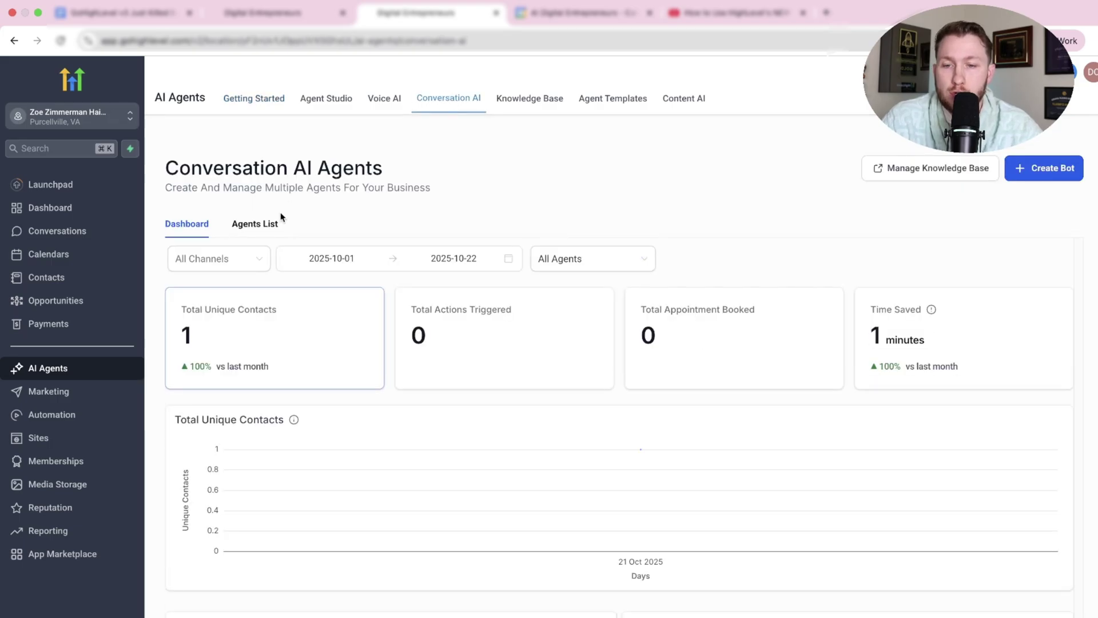
pyautogui.click(257, 234)
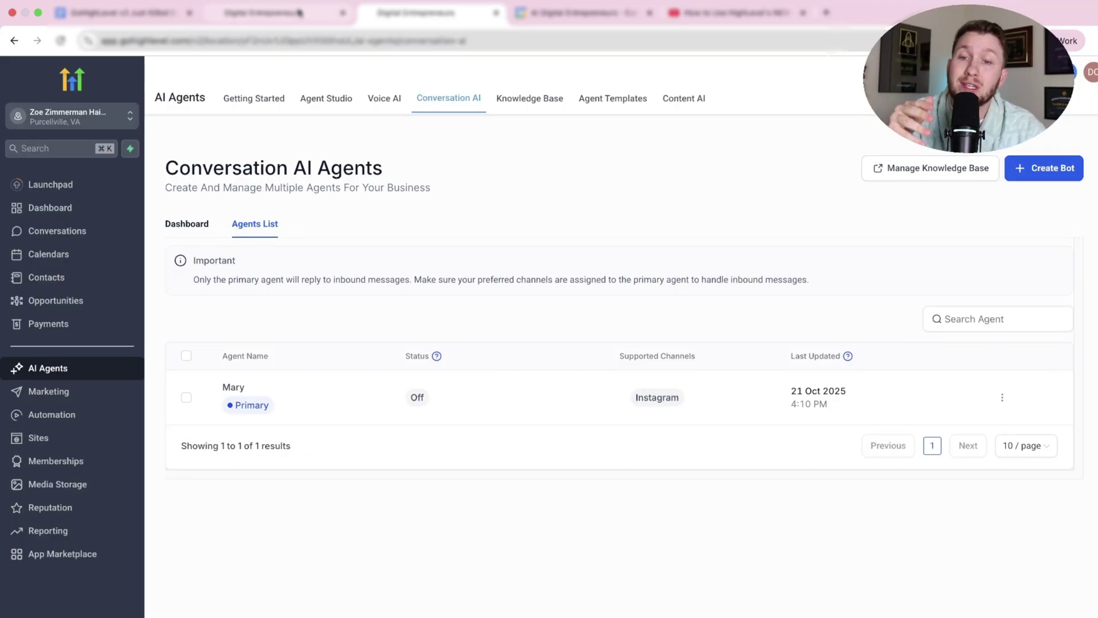
pyautogui.click(280, 14)
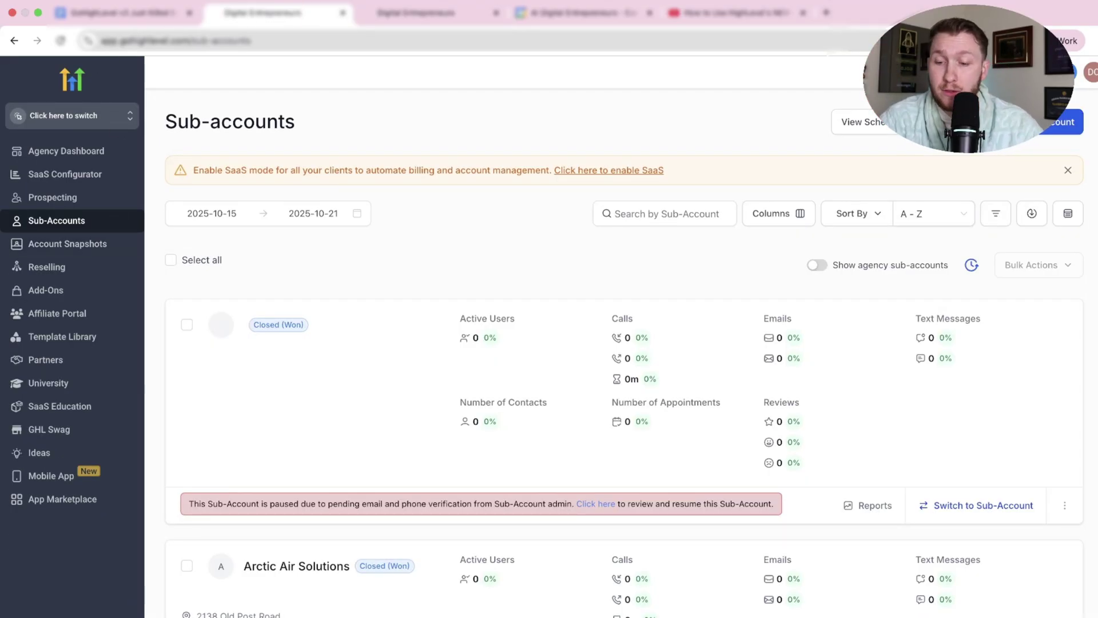
pyautogui.click(81, 589)
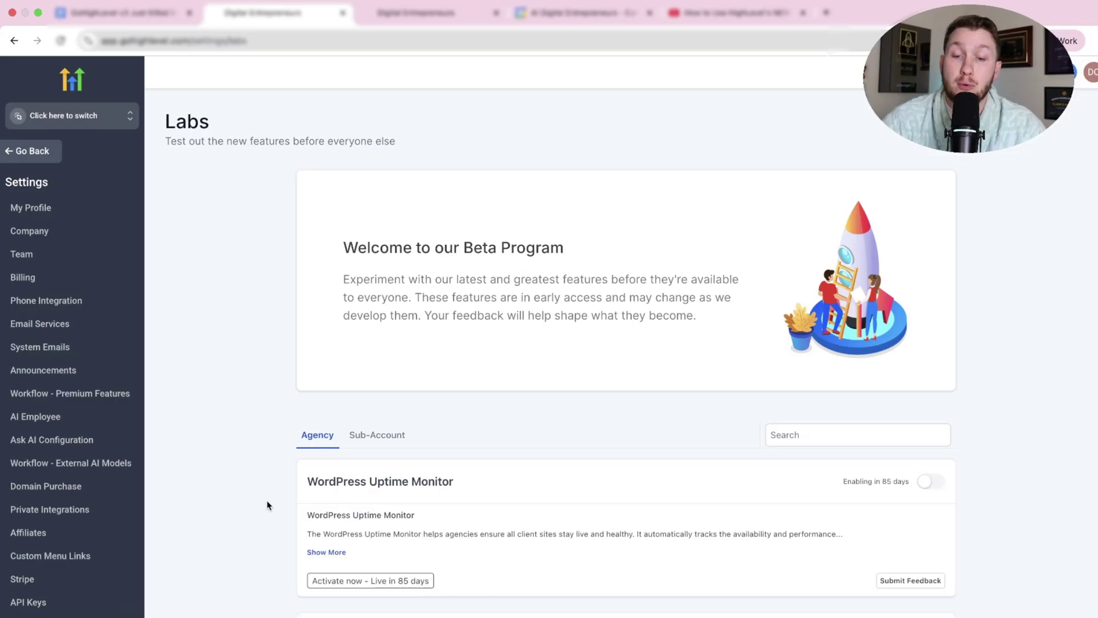
pyautogui.click(398, 439)
pyautogui.click(833, 437)
pyautogui.write('conversat')
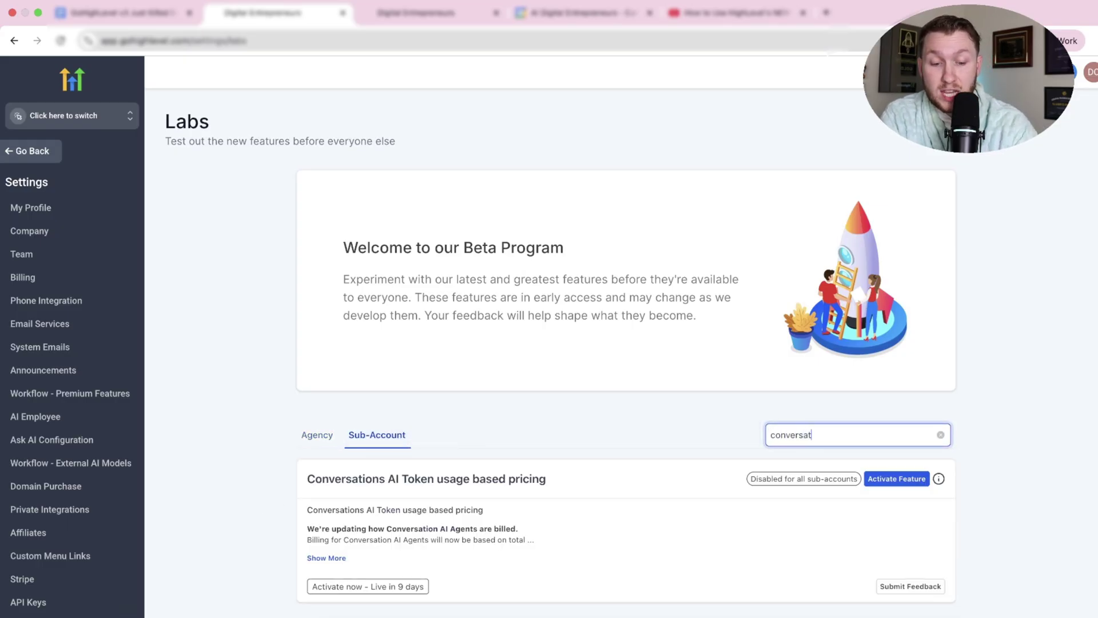
pyautogui.write('ion ai')
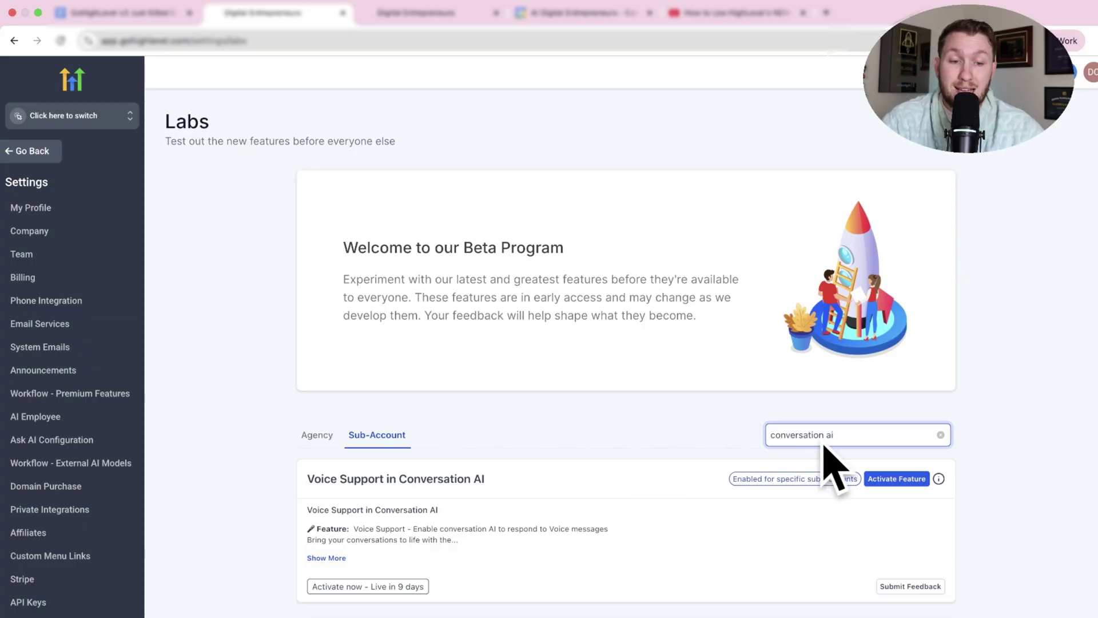
pyautogui.scroll(-7, 646, 499)
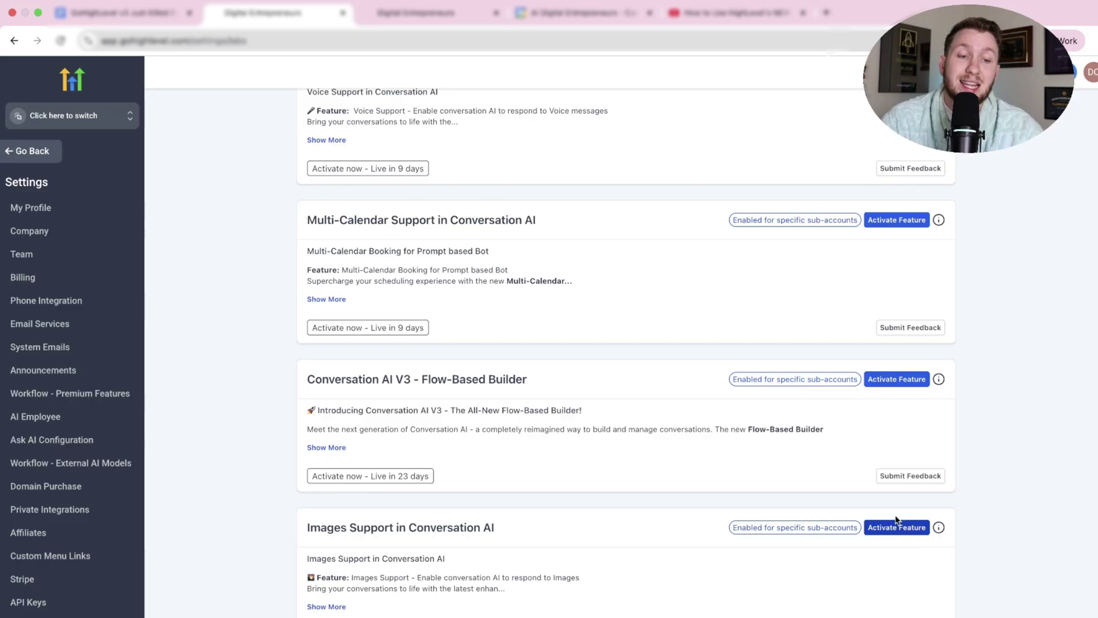
pyautogui.scroll(4, 842, 400)
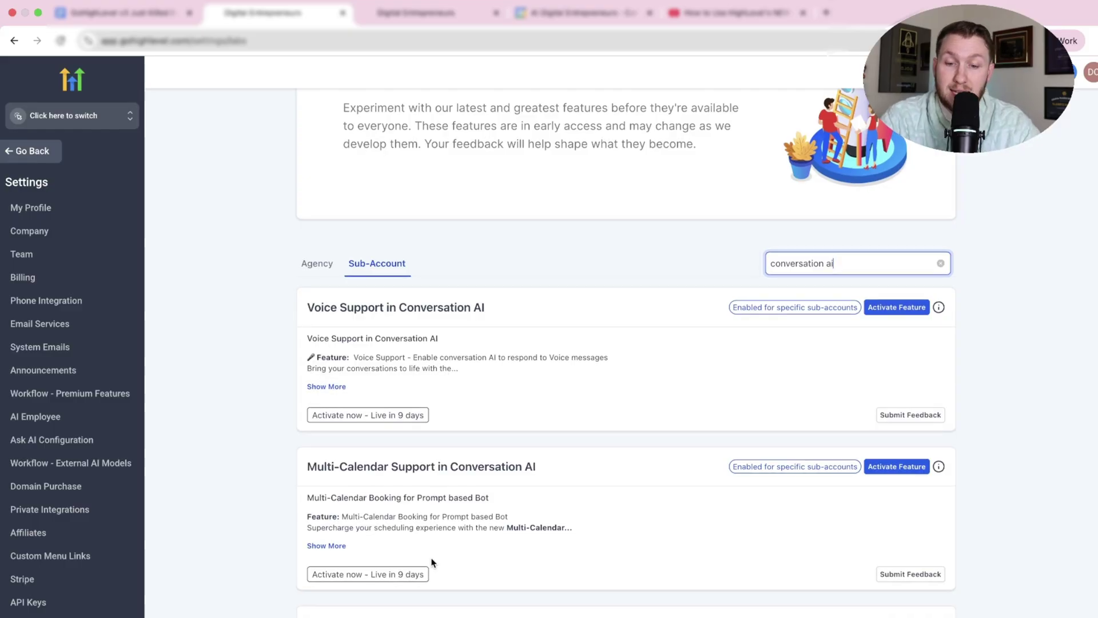
pyautogui.scroll(-4, 446, 543)
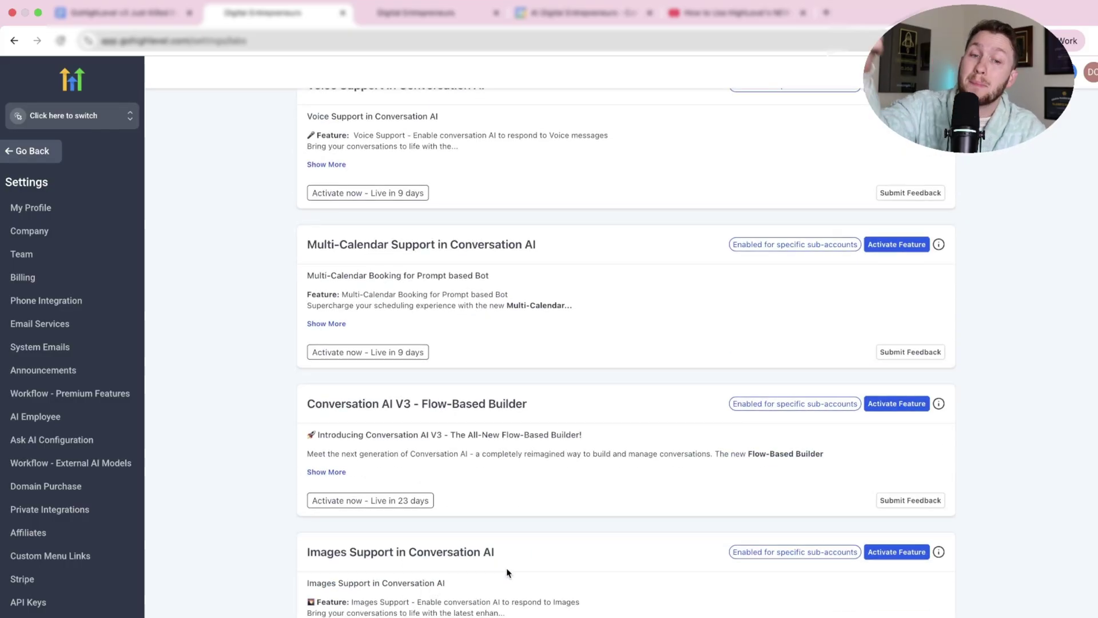
pyautogui.scroll(7, 505, 547)
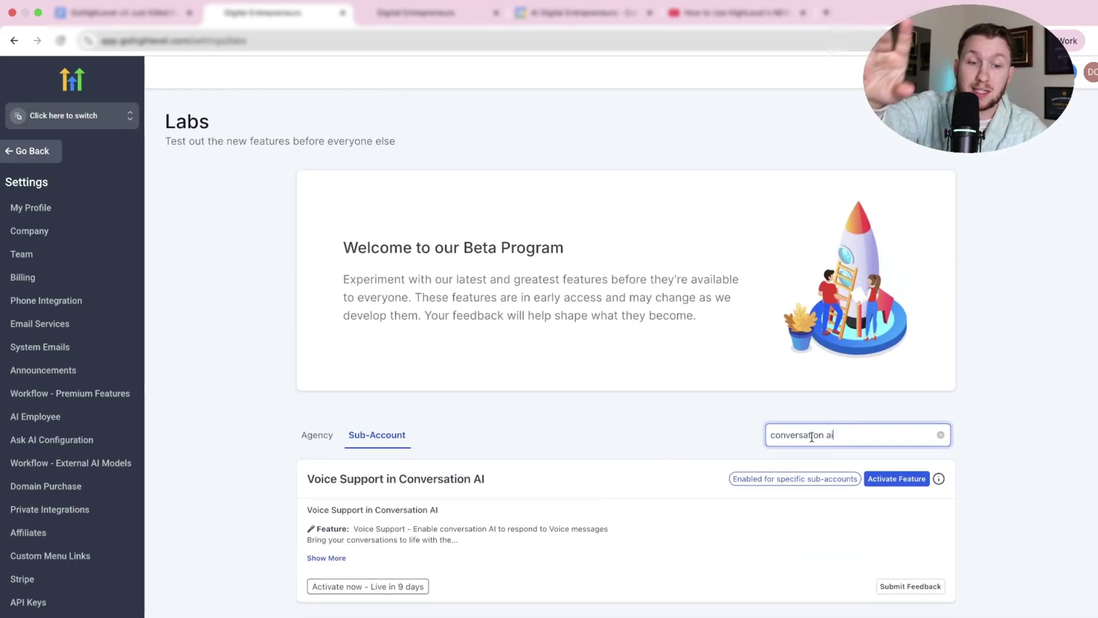
pyautogui.click(457, 14)
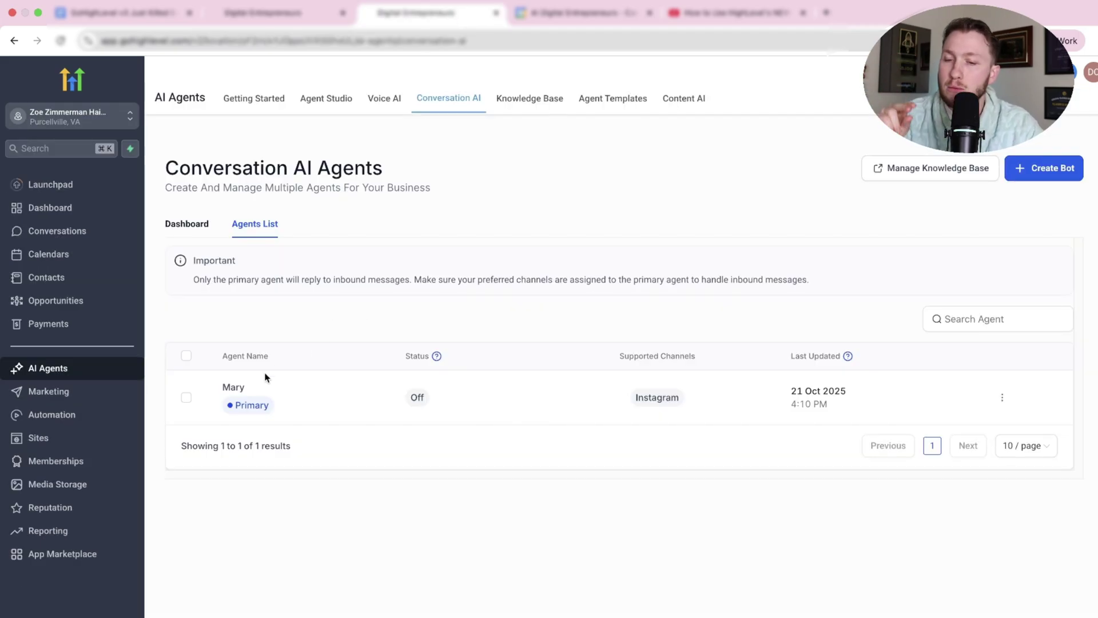
# Step: Turn on Mary's auto-pilot responses to Images and Voice Notes, then go to Conversations
pyautogui.click(240, 391)
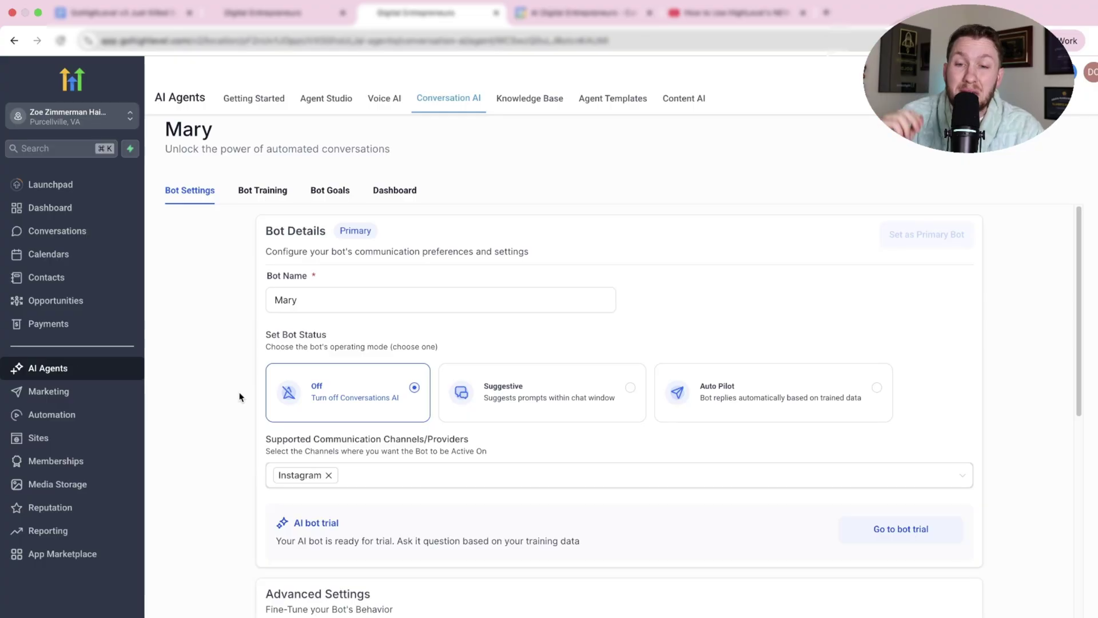
pyautogui.scroll(-8, 453, 436)
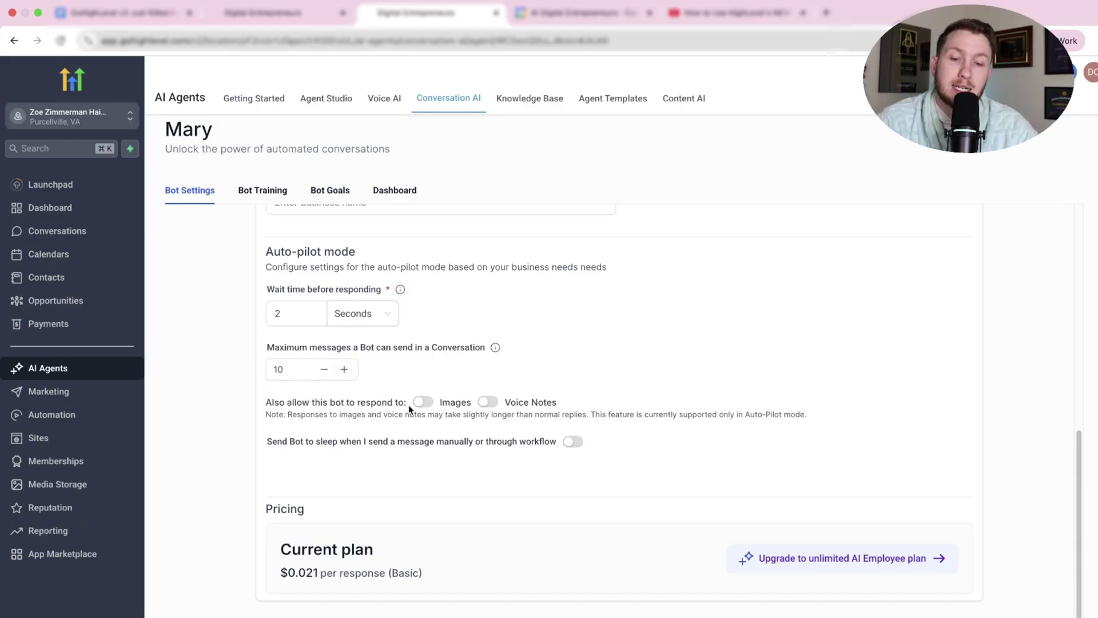
pyautogui.click(426, 401)
pyautogui.click(488, 401)
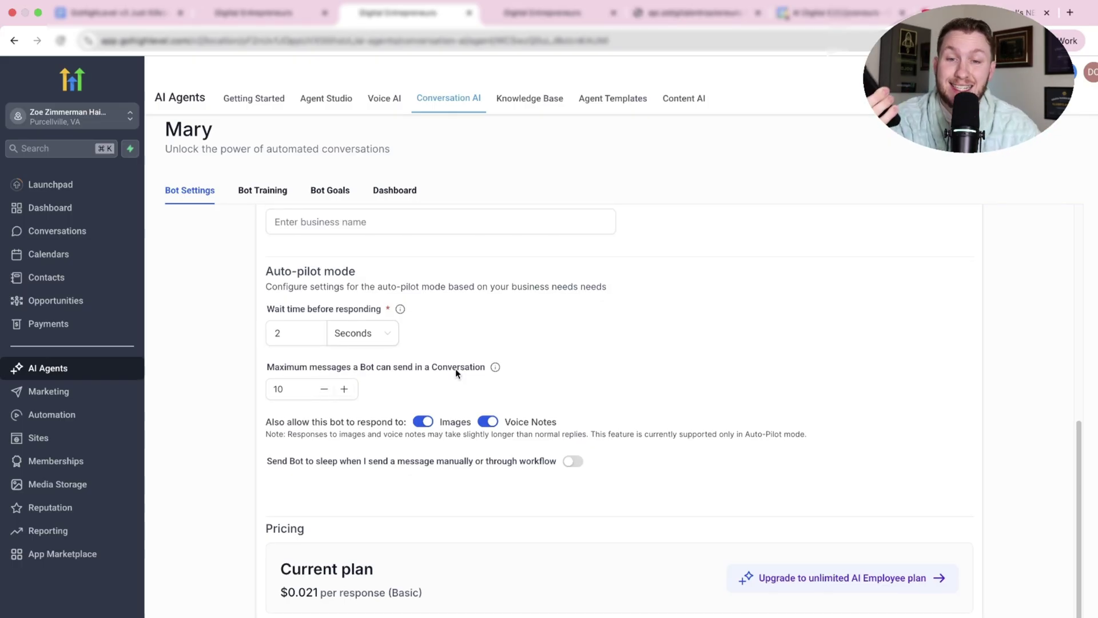
pyautogui.click(594, 23)
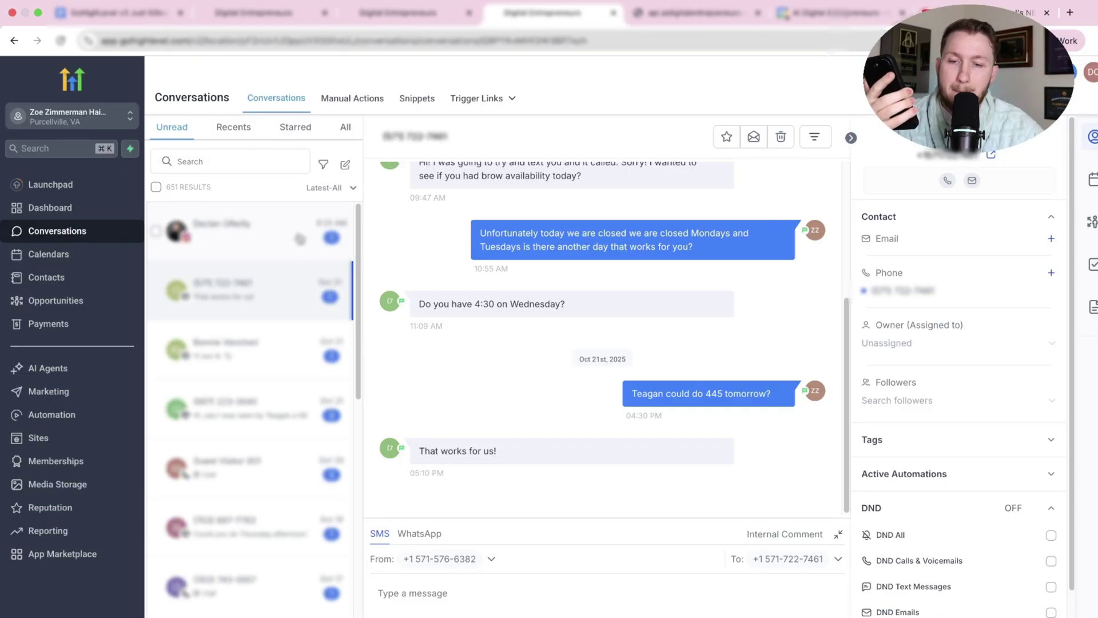
# Step: Open the newest Instagram conversation and play the attached voice message in a new tab
pyautogui.click(295, 238)
pyautogui.click(458, 451)
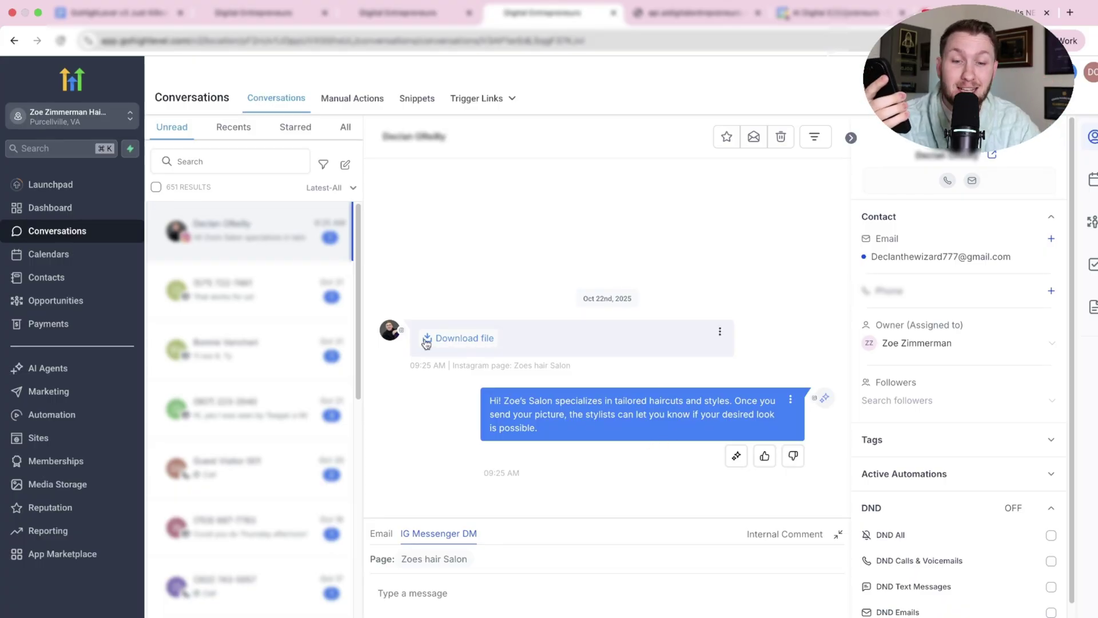
pyautogui.click(478, 340)
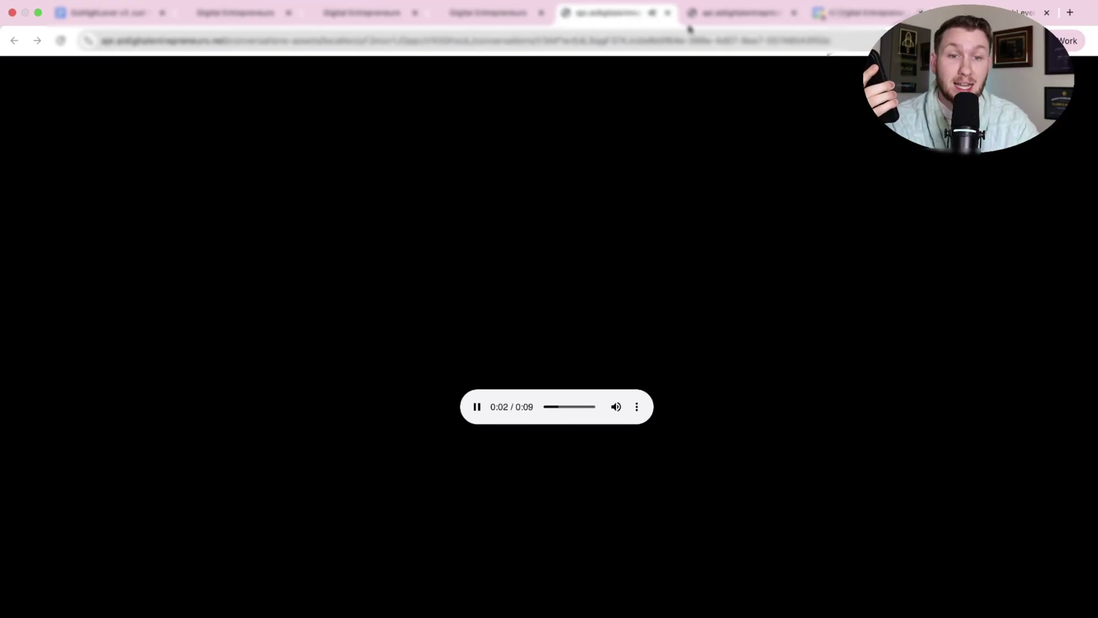
pyautogui.click(667, 13)
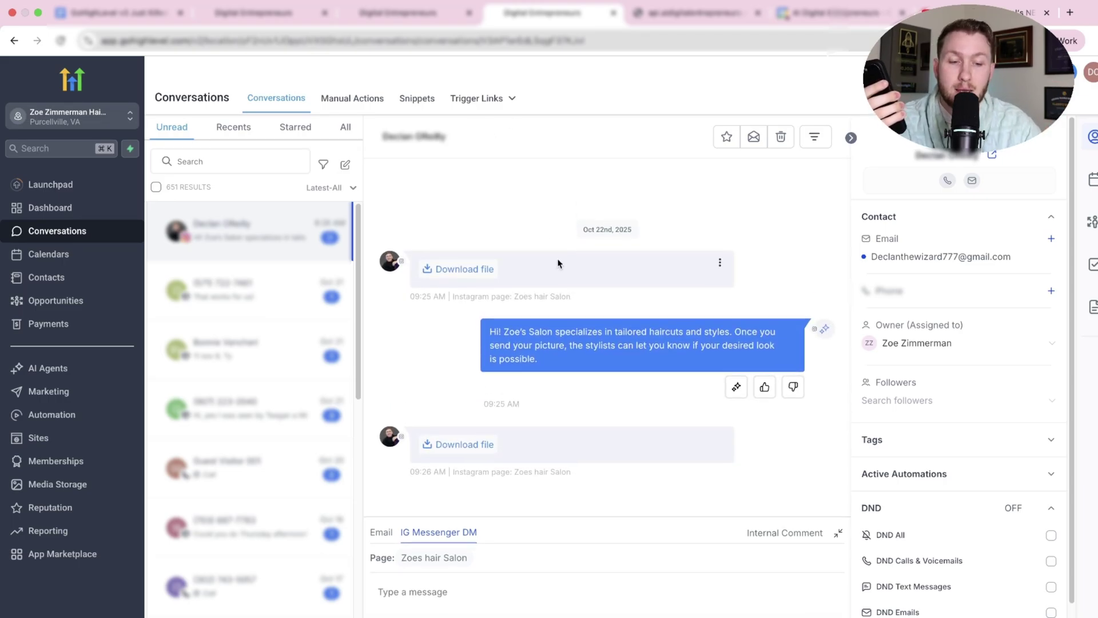
# Step: View the contact's shared photo and check the bot's reply about short, light brown hair
pyautogui.click(464, 450)
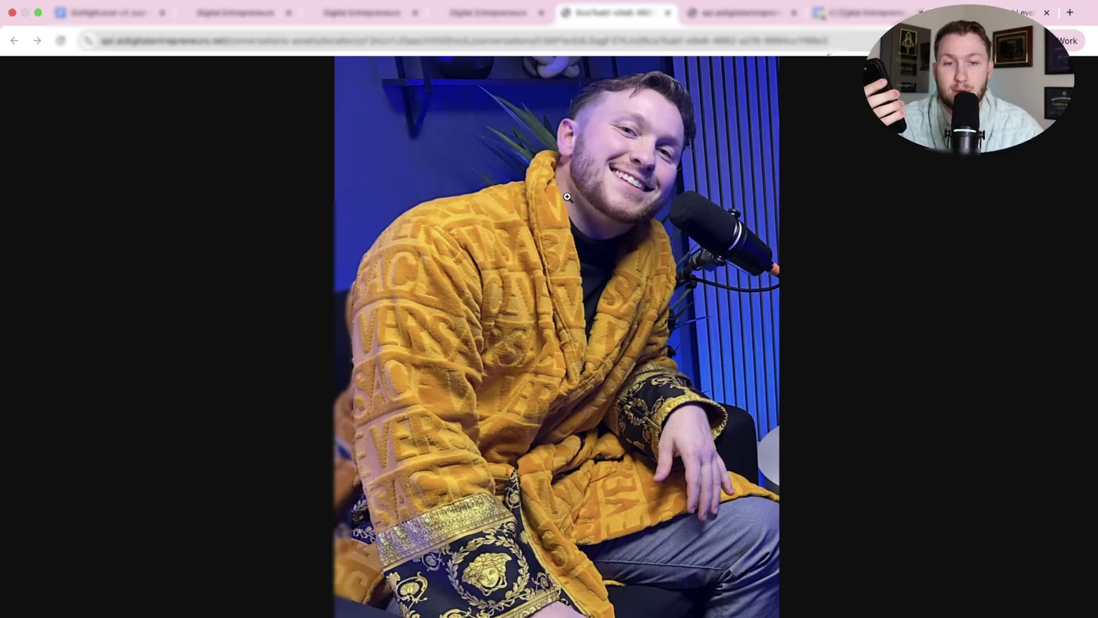
pyautogui.click(497, 17)
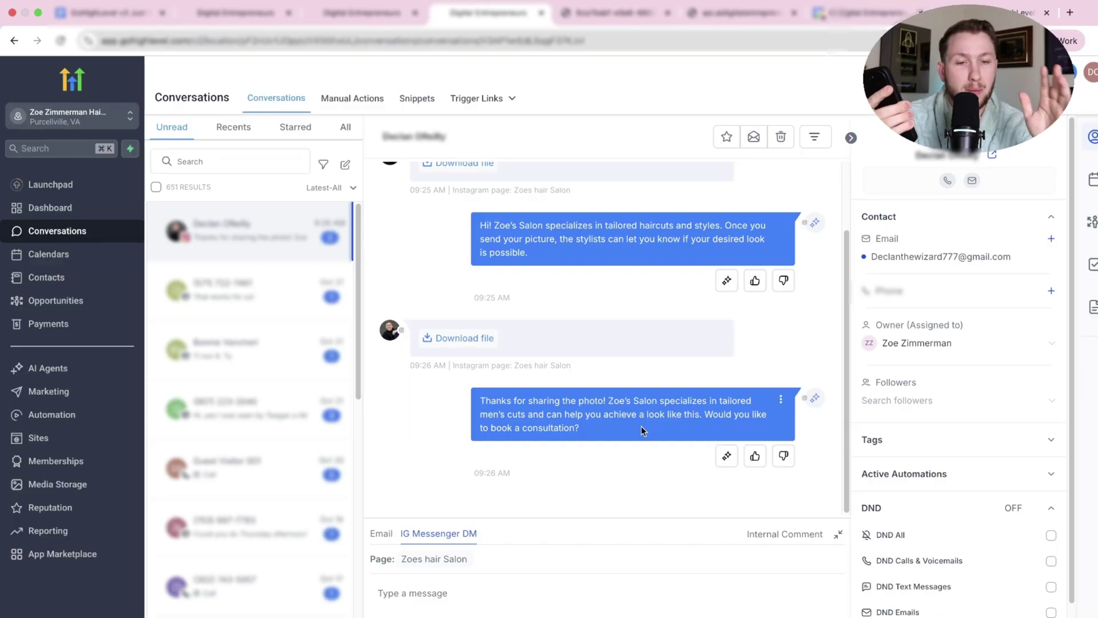
pyautogui.click(486, 339)
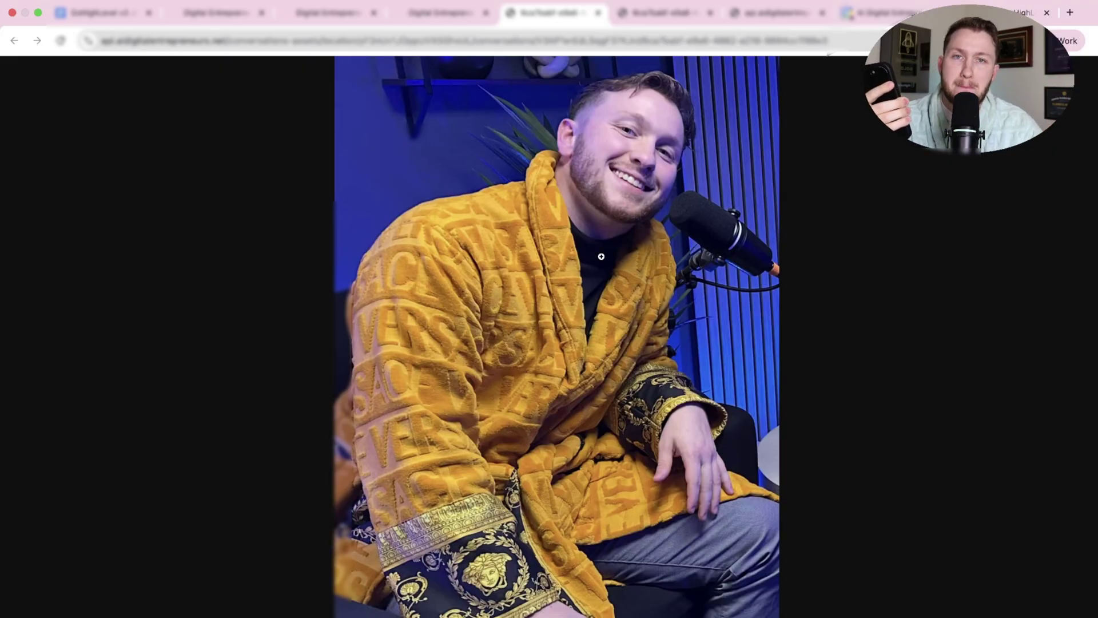
pyautogui.click(441, 13)
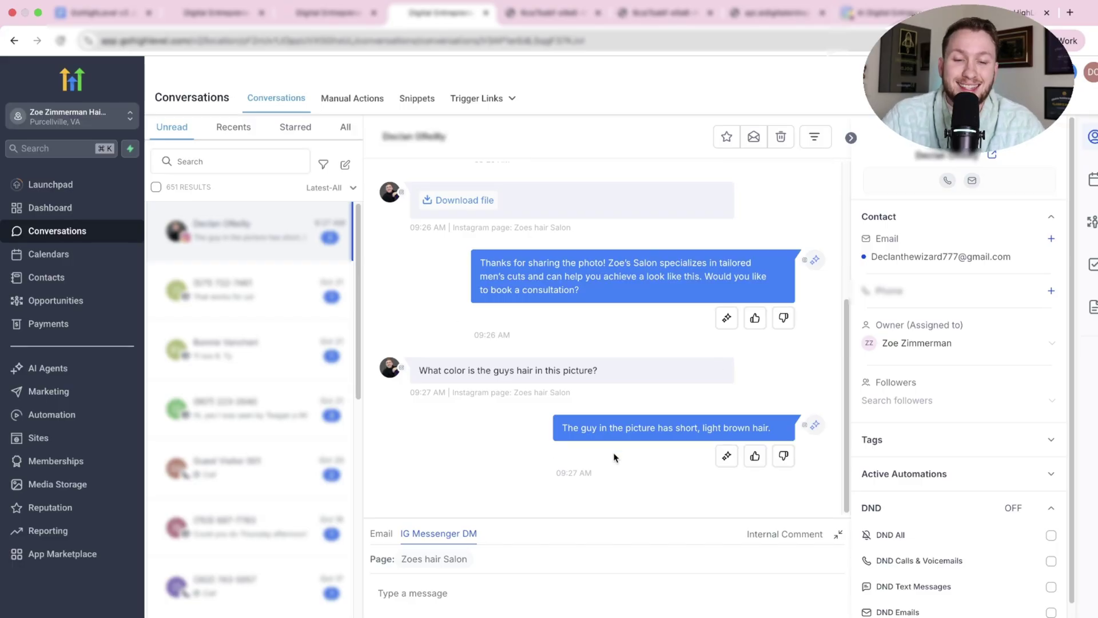
# Step: View the shared photo full-size once more, then return to Mary's Bot Settings page
pyautogui.scroll(2, 617, 438)
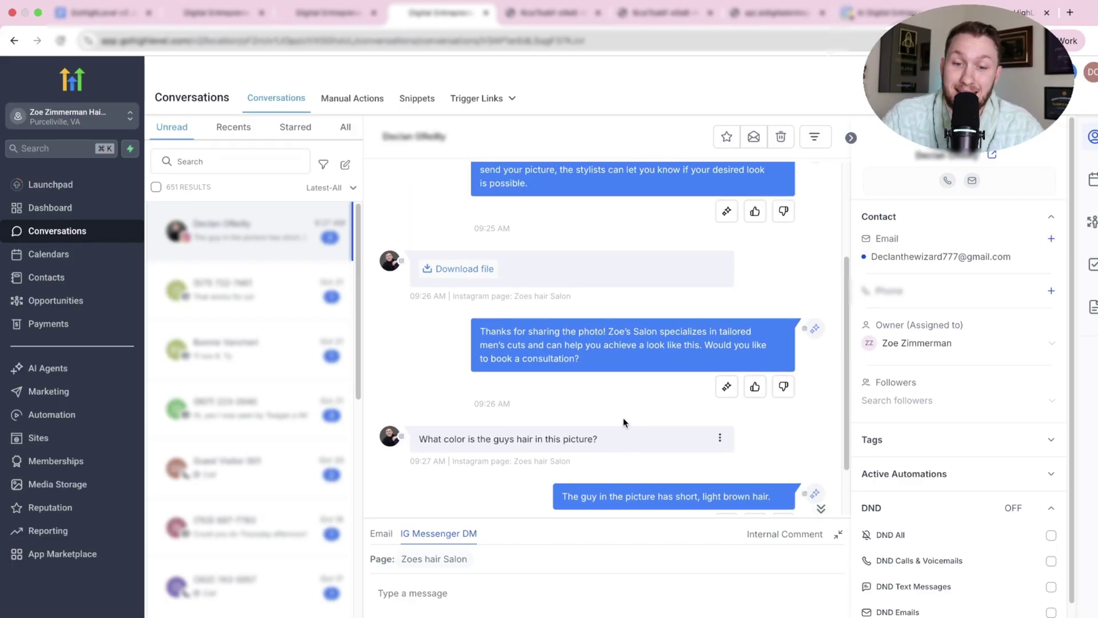
pyautogui.click(478, 273)
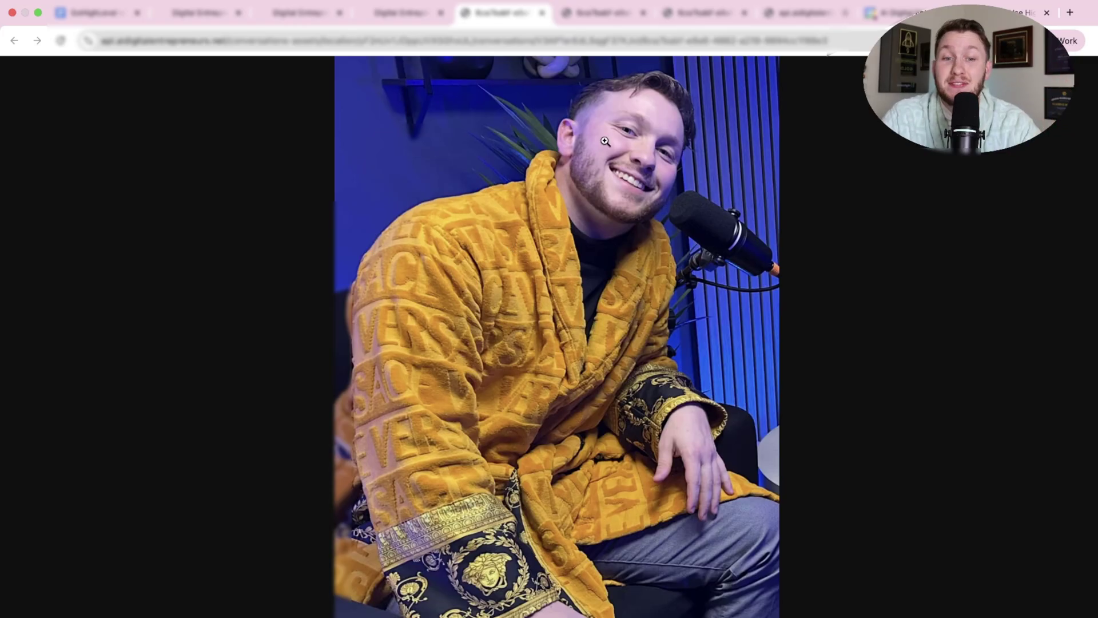
pyautogui.click(397, 17)
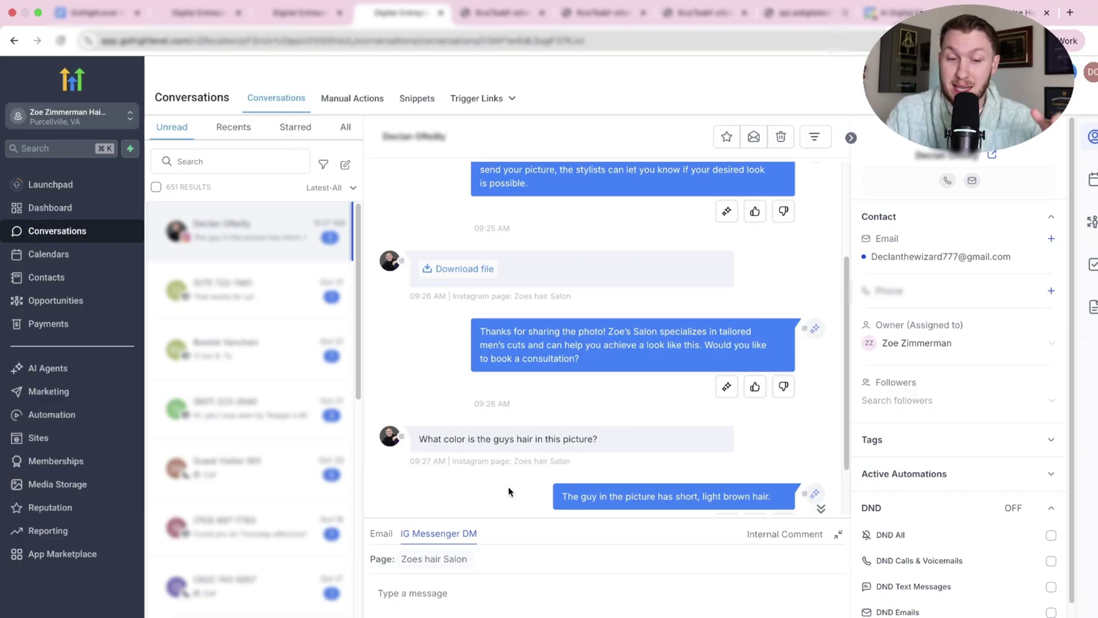
pyautogui.scroll(-3, 511, 491)
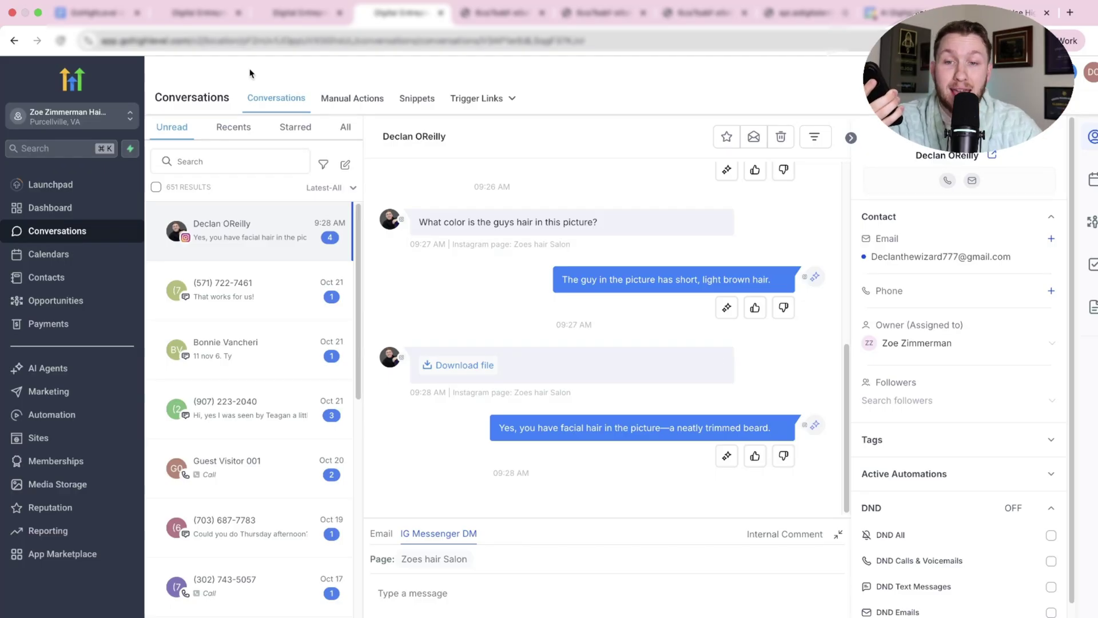
pyautogui.click(289, 14)
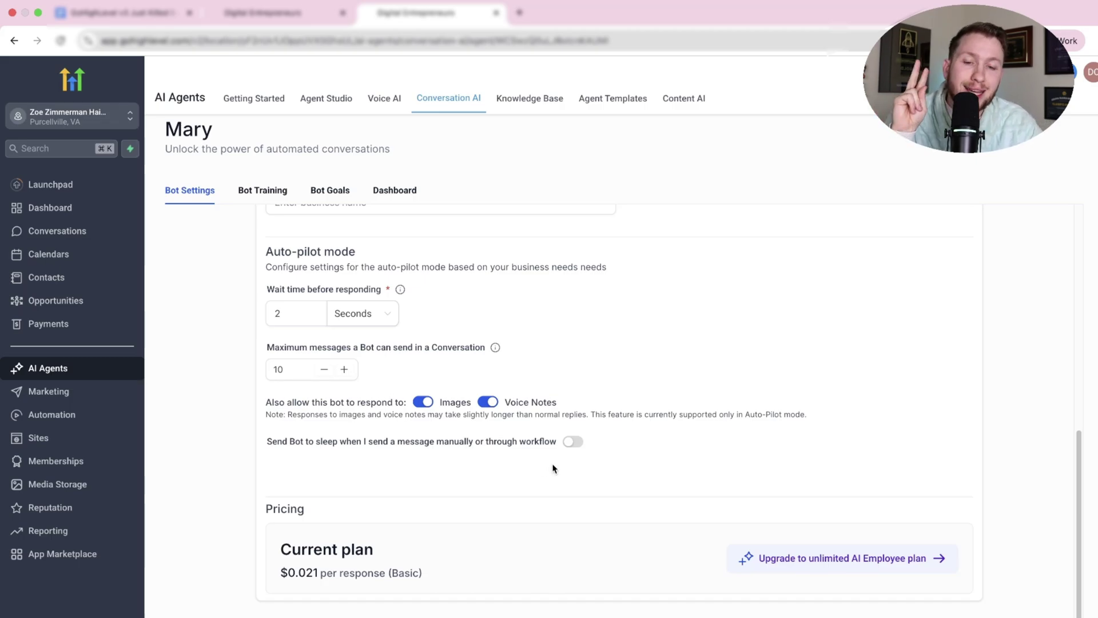
# Step: In Mary's Bot Training, go to Bot Goals and start an Appointment Booking action
pyautogui.click(268, 194)
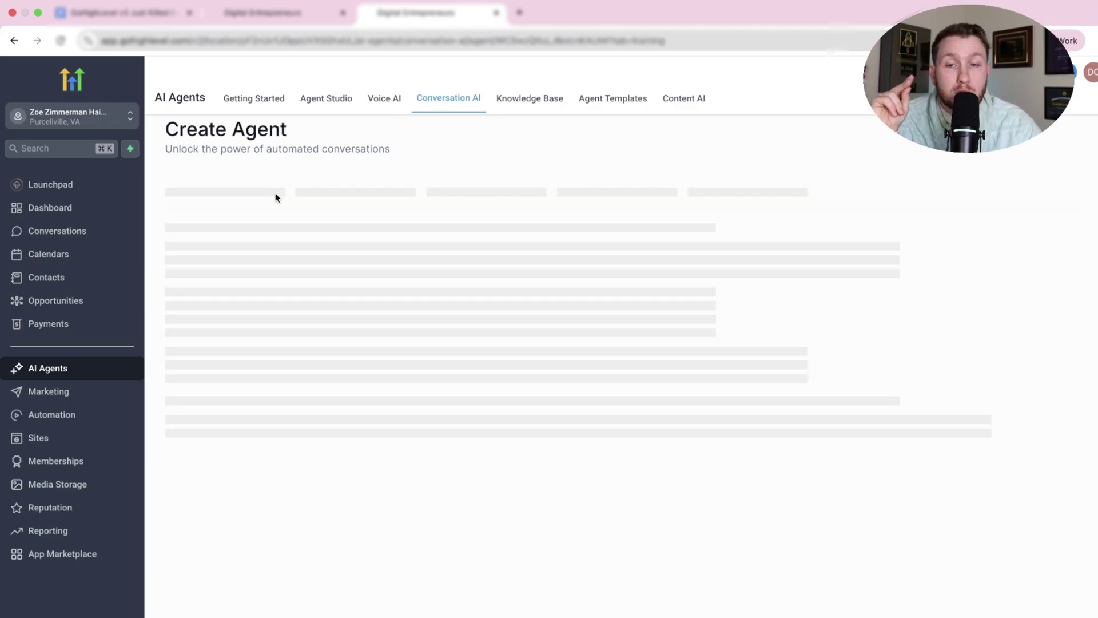
pyautogui.click(335, 194)
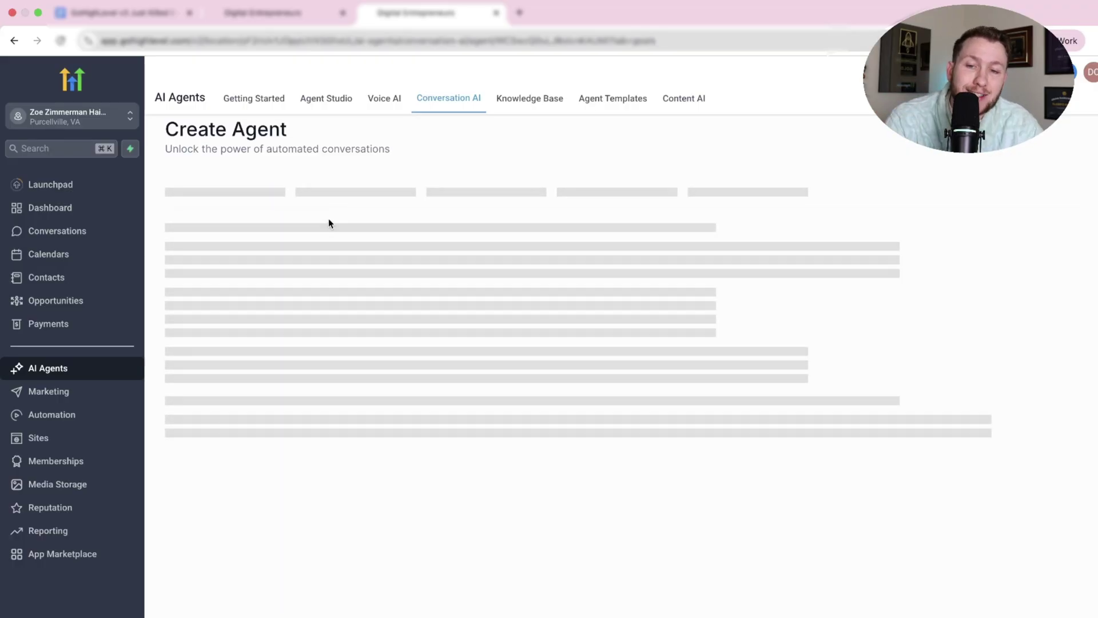
pyautogui.scroll(-2, 343, 406)
pyautogui.scroll(-3, 758, 566)
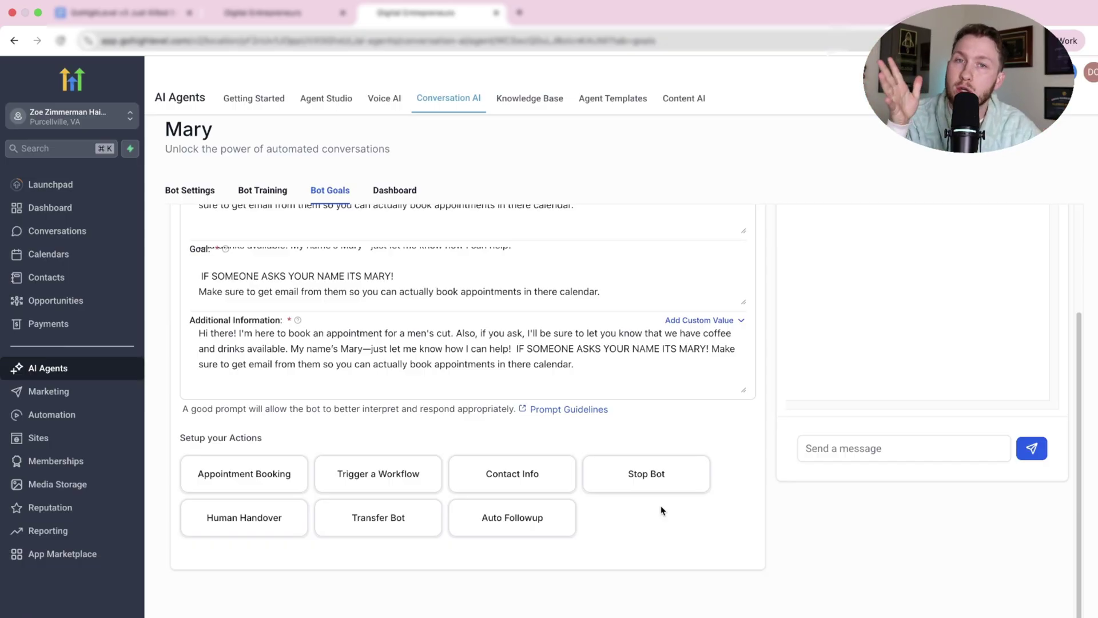
pyautogui.click(277, 478)
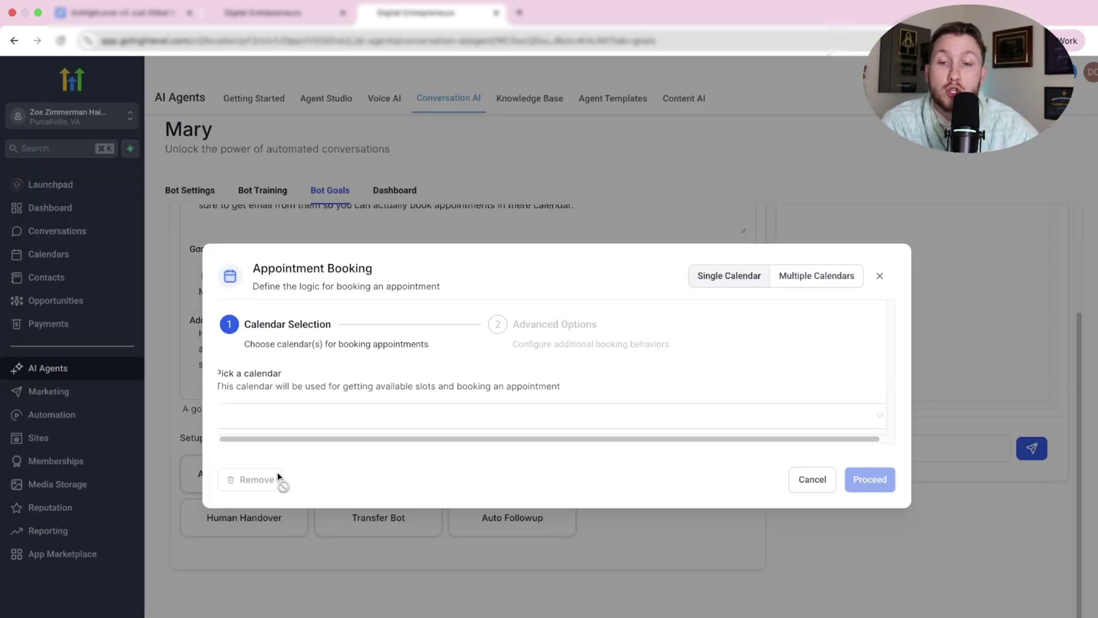
# Step: Enable Multiple Calendars and select all Waxing Services, Hair Coloring and Hair Cuts calendars
pyautogui.click(821, 285)
pyautogui.click(575, 422)
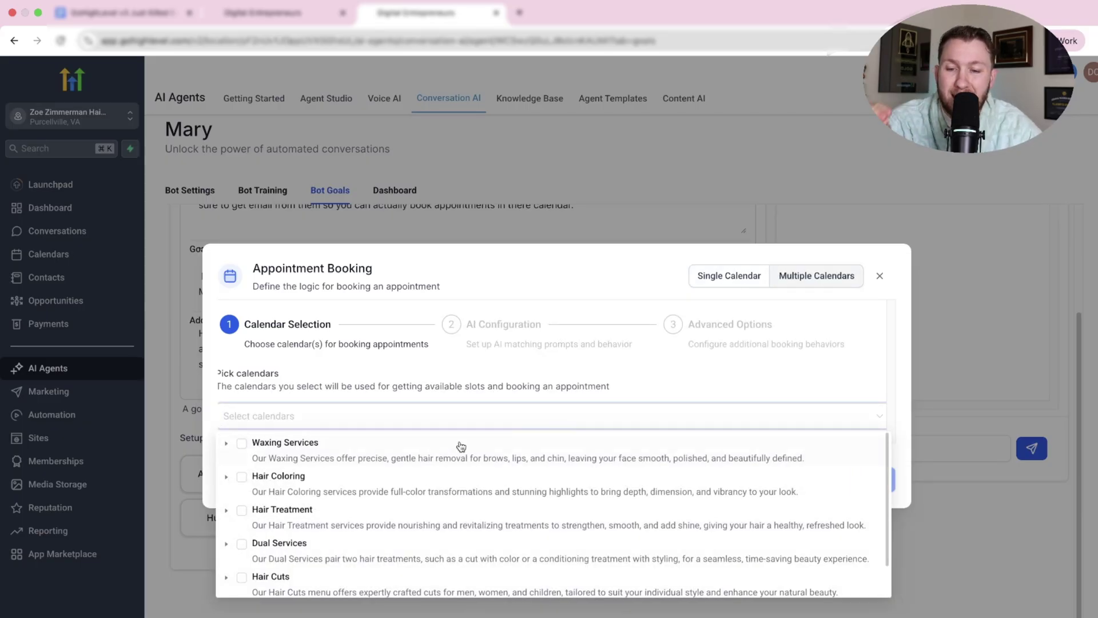
pyautogui.click(226, 443)
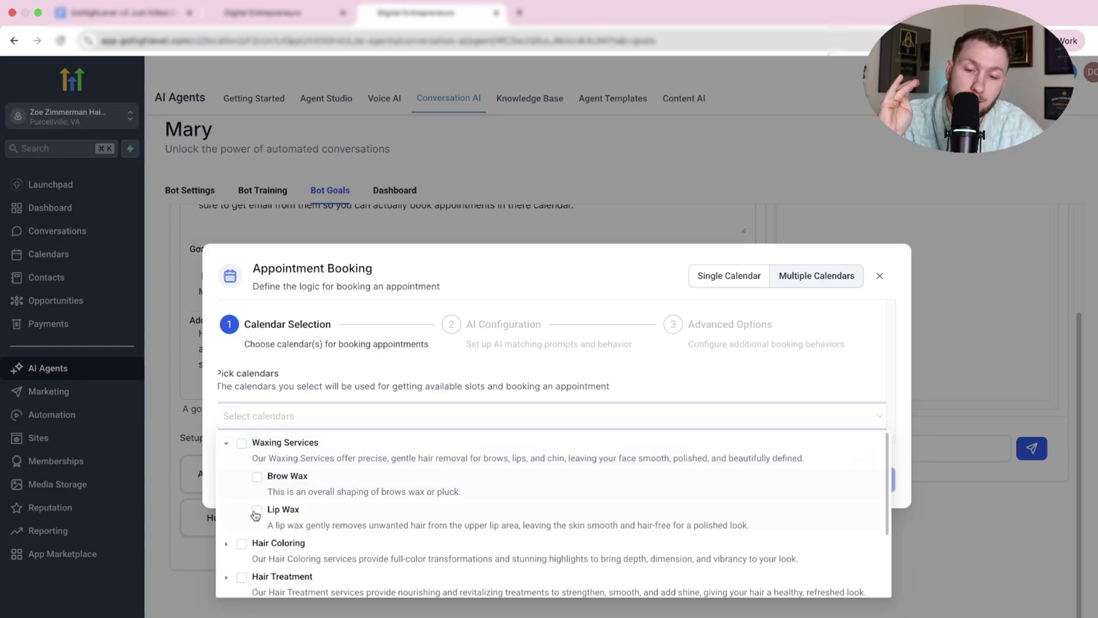
pyautogui.click(225, 444)
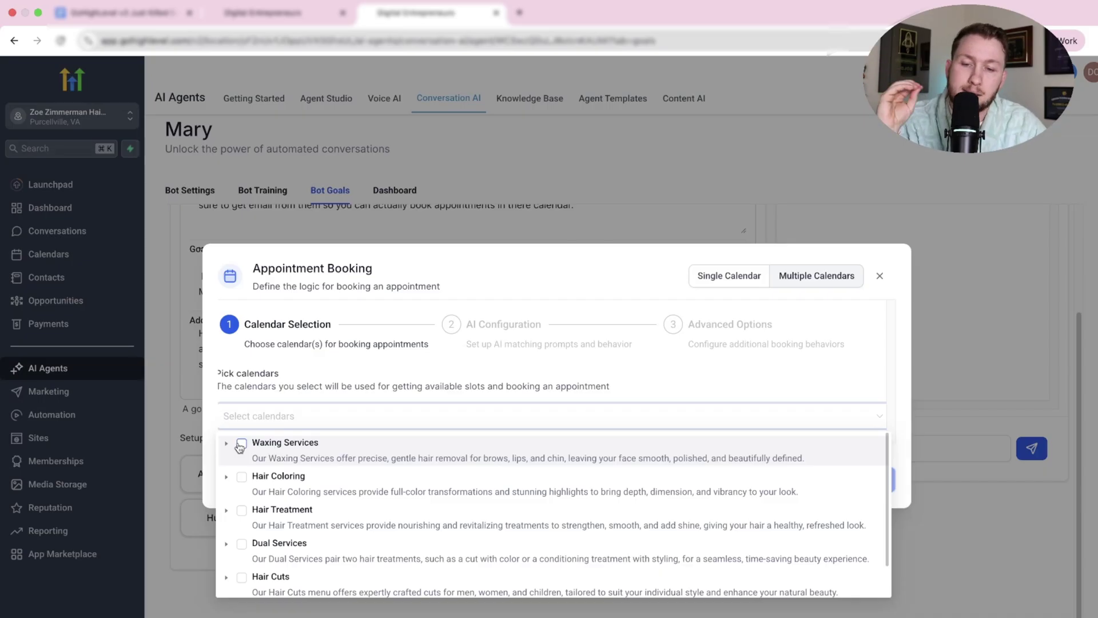
pyautogui.click(241, 444)
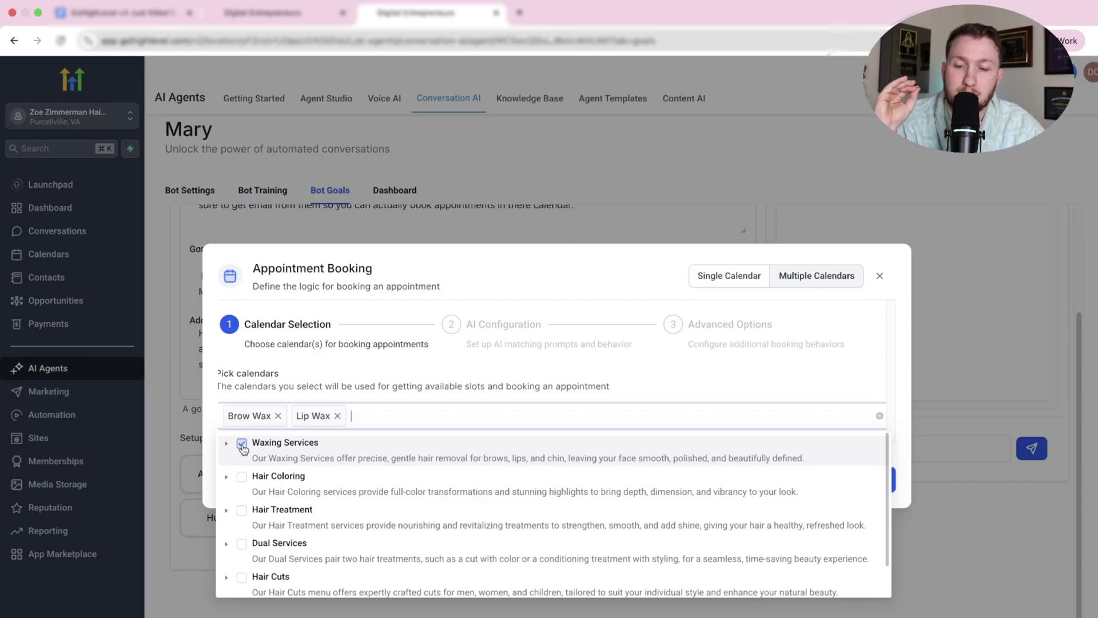
pyautogui.click(241, 479)
pyautogui.click(242, 589)
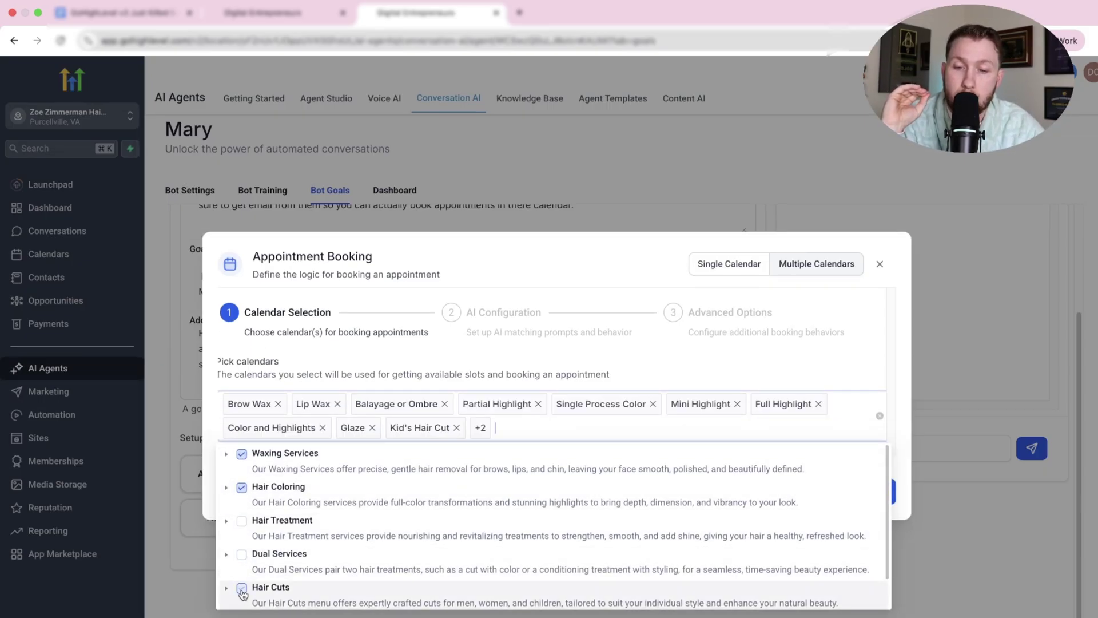
pyautogui.click(905, 451)
# Step: Paste the 176-character booking instructions into the AI Description
pyautogui.click(870, 491)
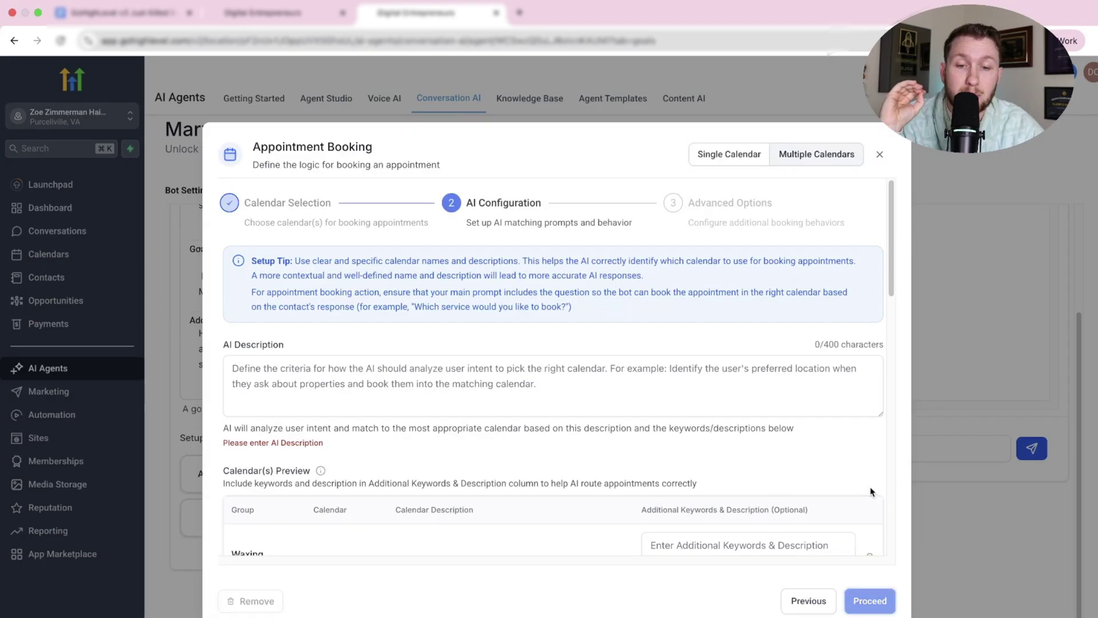
pyautogui.scroll(-4, 405, 395)
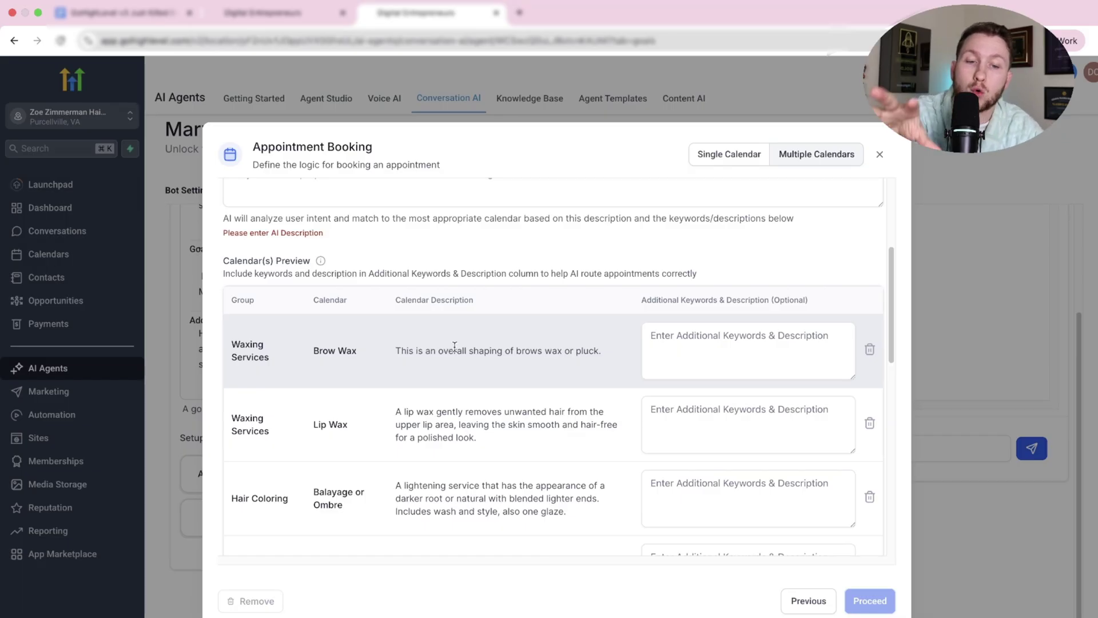
pyautogui.scroll(-10, 454, 369)
pyautogui.scroll(10, 800, 363)
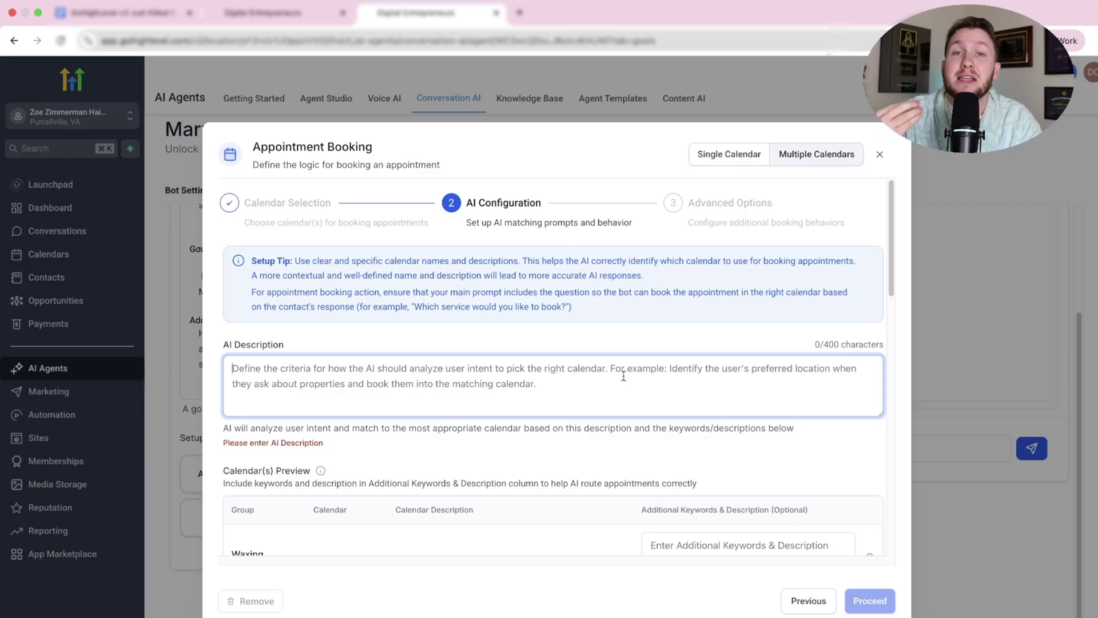
pyautogui.rightClick(387, 367)
pyautogui.click(406, 476)
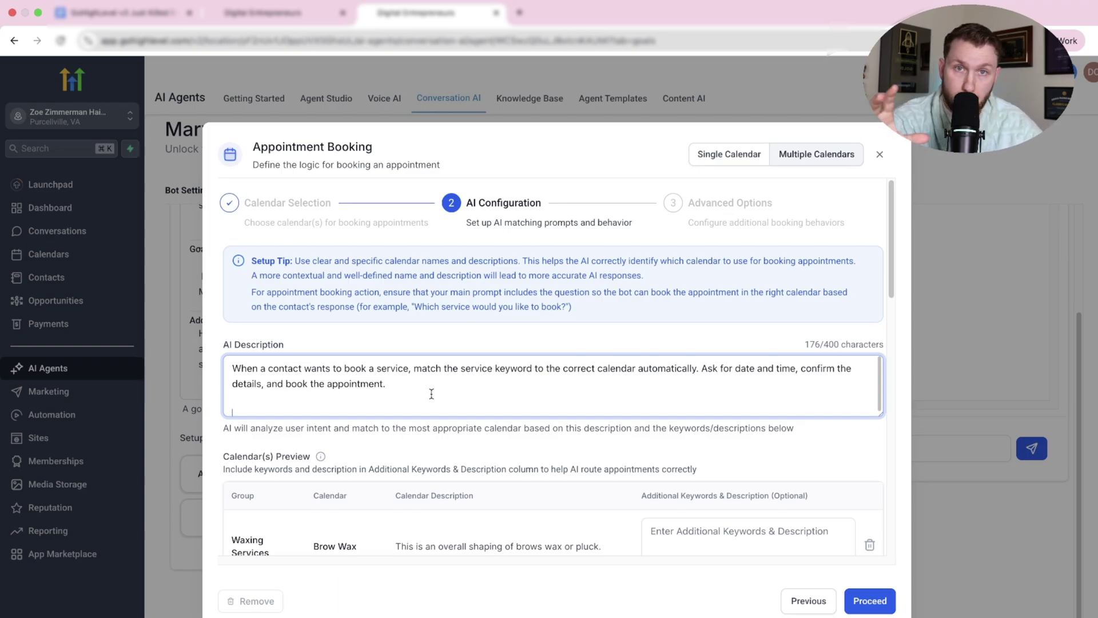
pyautogui.scroll(-3, 432, 394)
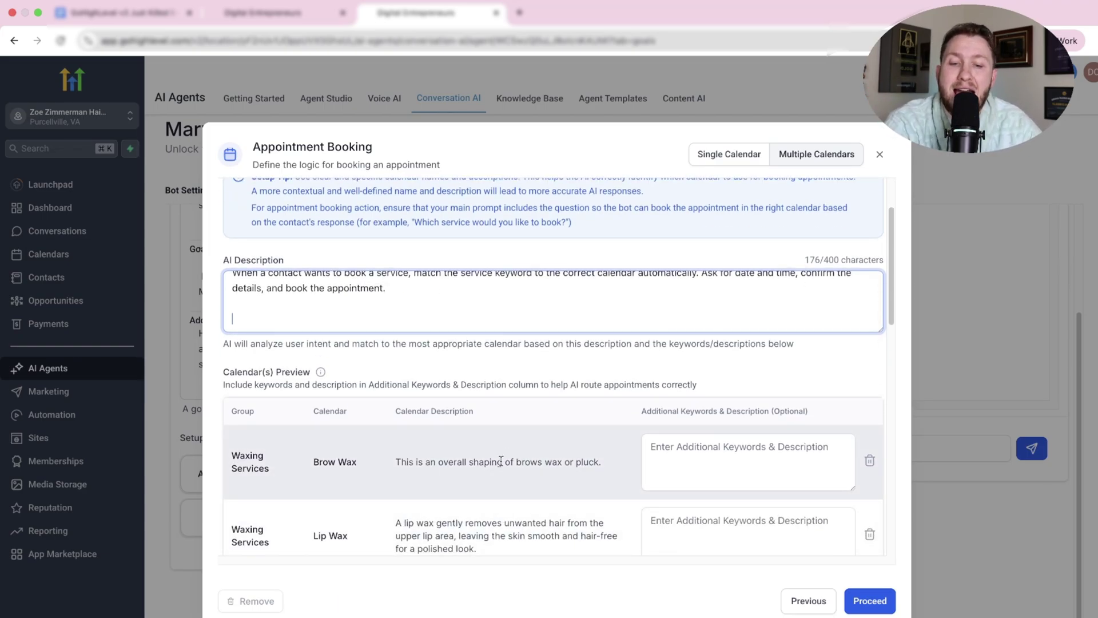
pyautogui.scroll(-5, 506, 475)
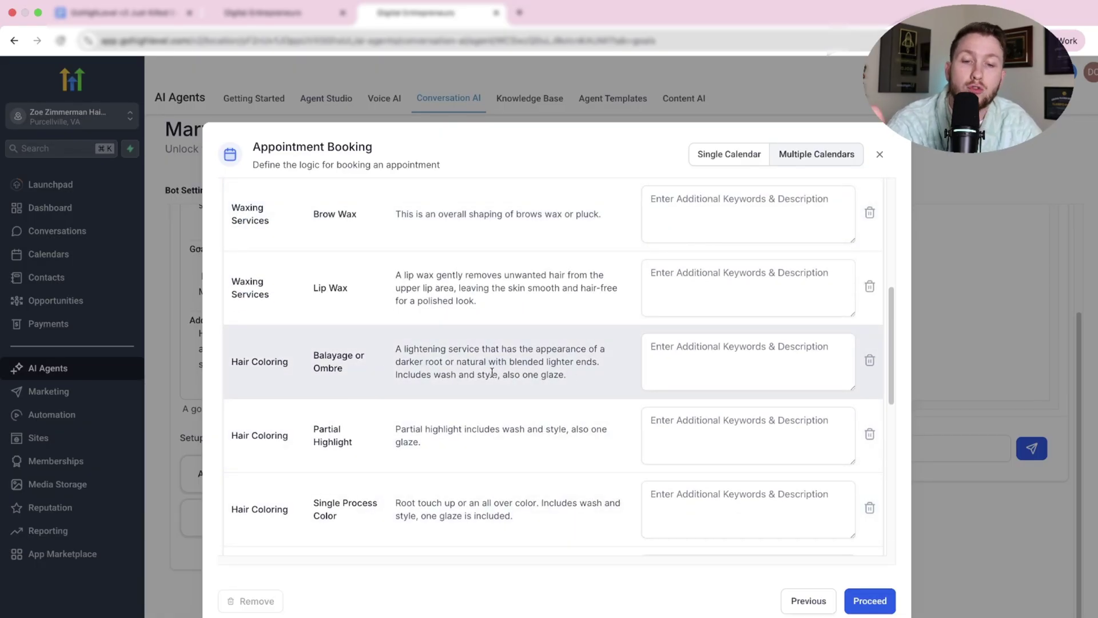
pyautogui.scroll(4, 534, 403)
pyautogui.scroll(2, 536, 412)
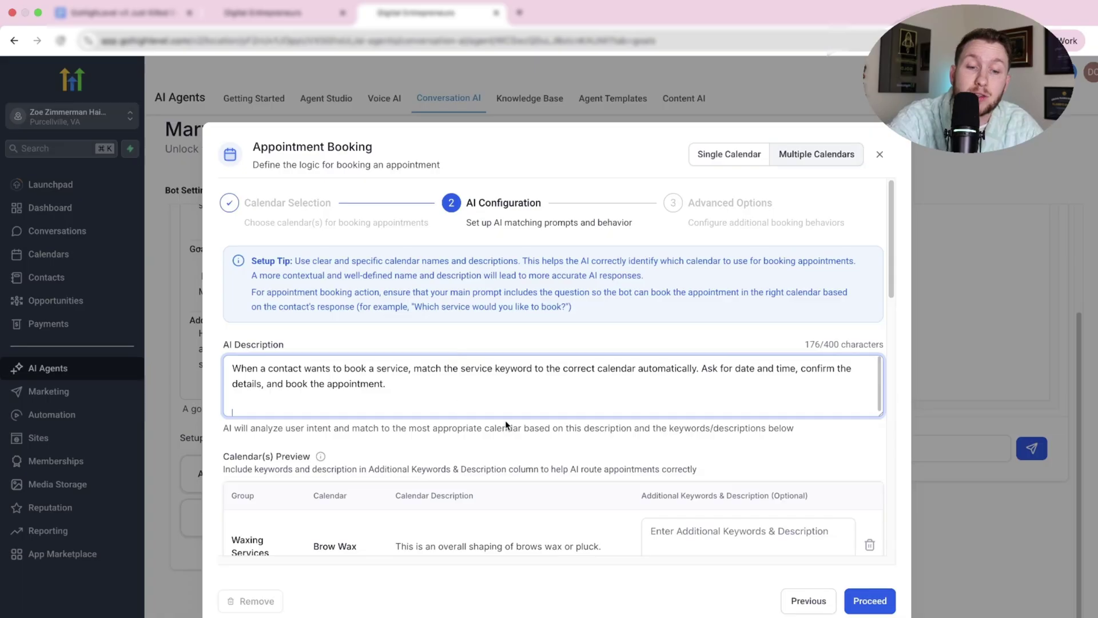
# Step: Check the final sentence of the pasted AI Description text
pyautogui.click(410, 377)
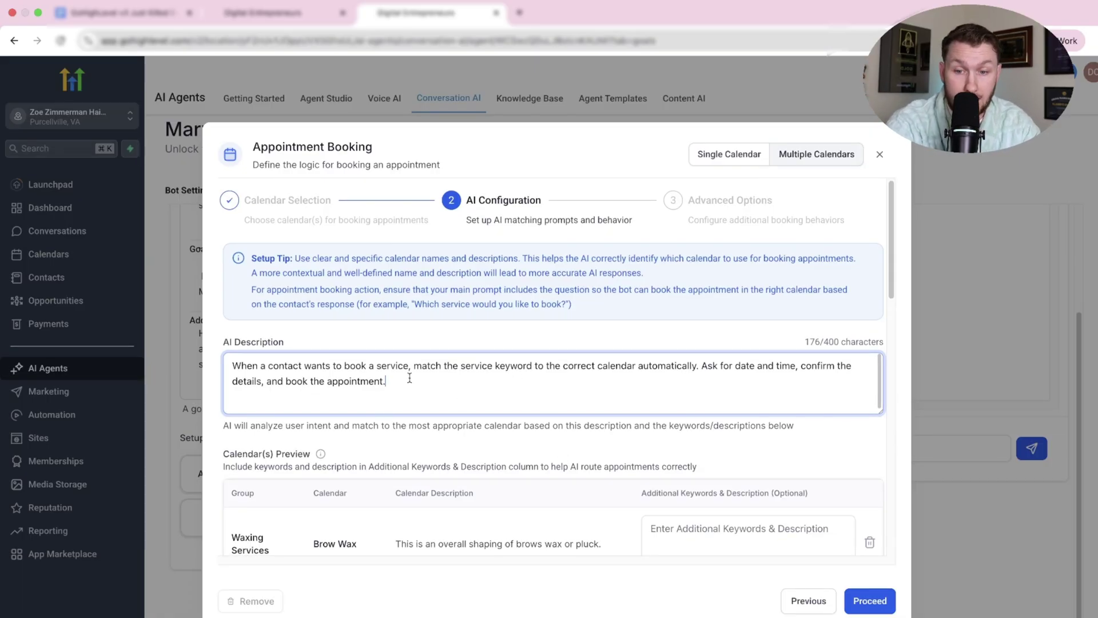
pyautogui.hotkey('shift', 'Up')
pyautogui.hotkey('shift', 'Up')
pyautogui.click(410, 380)
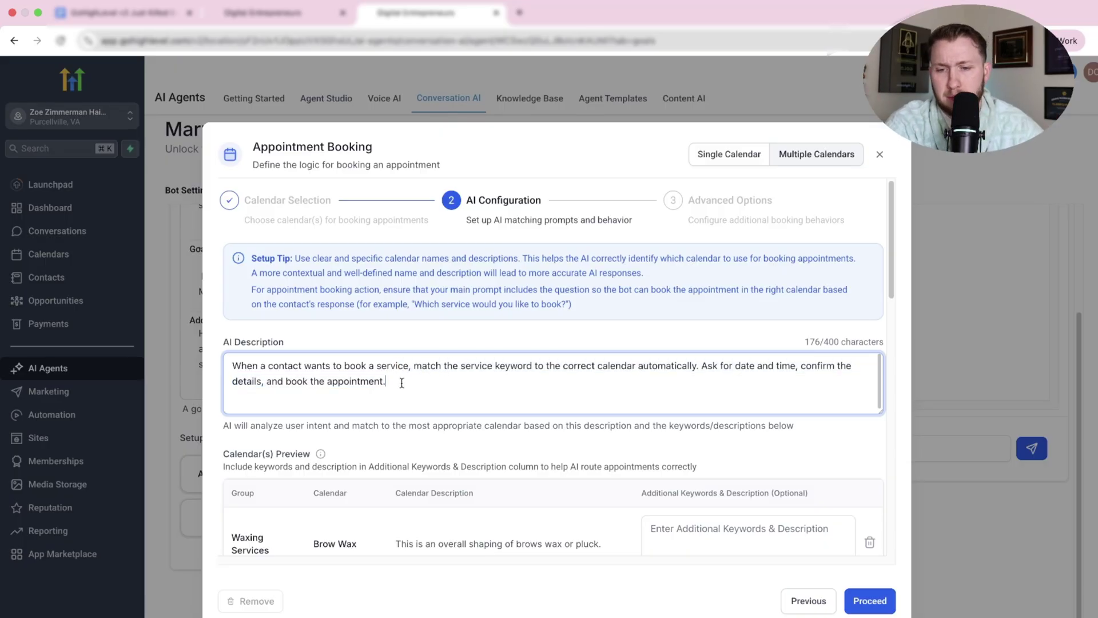
# Step: Review the calendar preview and advance to the Advanced Options step
pyautogui.scroll(-5, 418, 397)
pyautogui.scroll(-3, 521, 468)
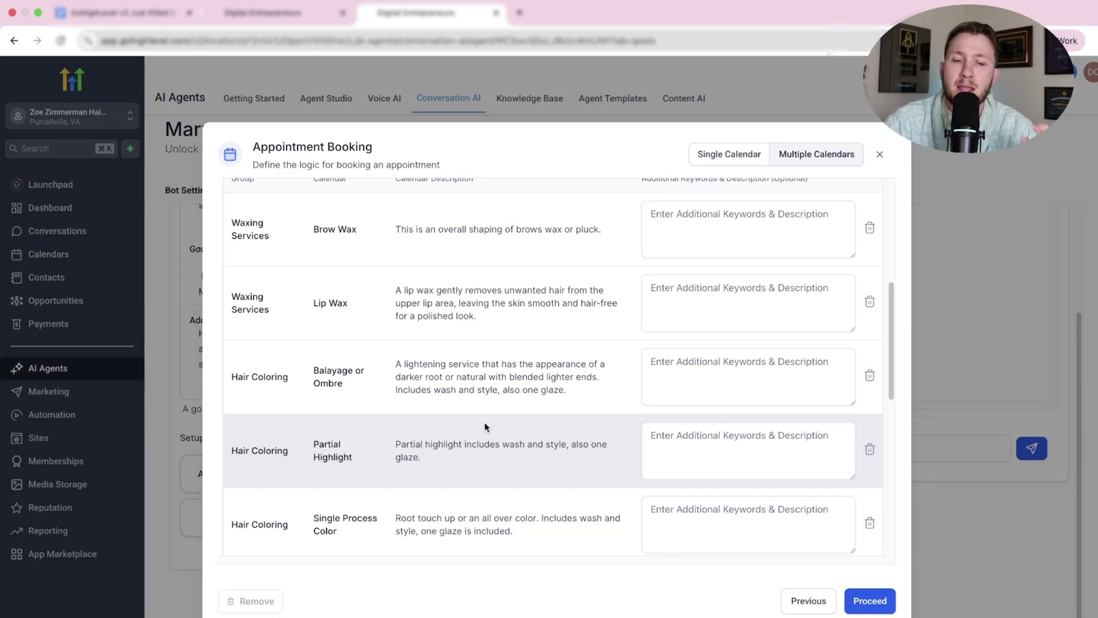
pyautogui.scroll(-5, 587, 424)
pyautogui.scroll(10, 587, 437)
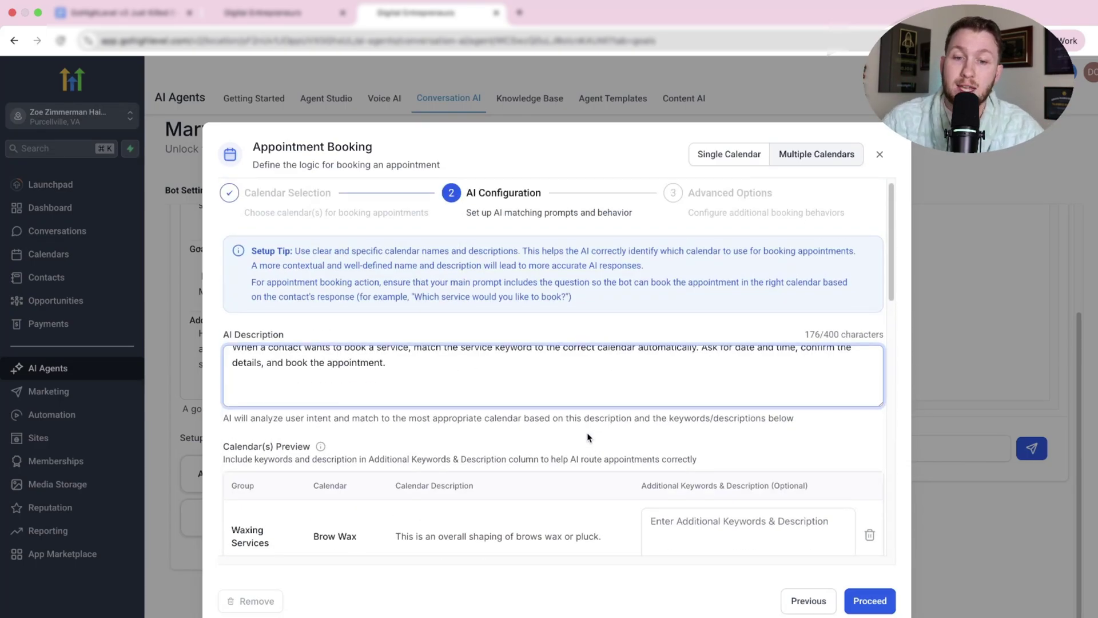
pyautogui.scroll(1, 589, 438)
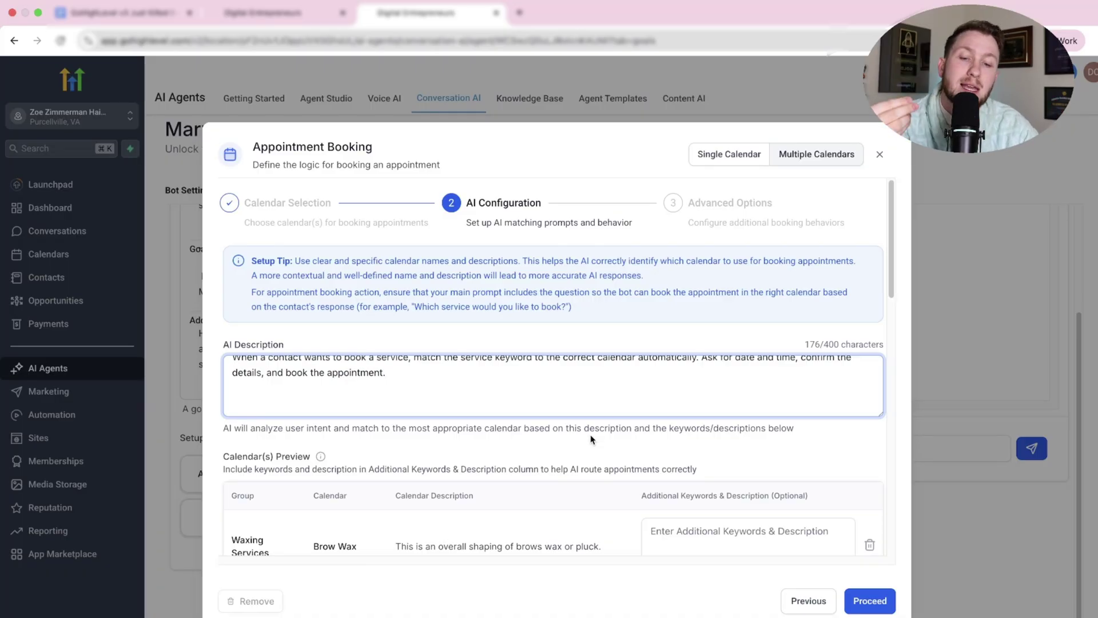
pyautogui.scroll(1, 426, 384)
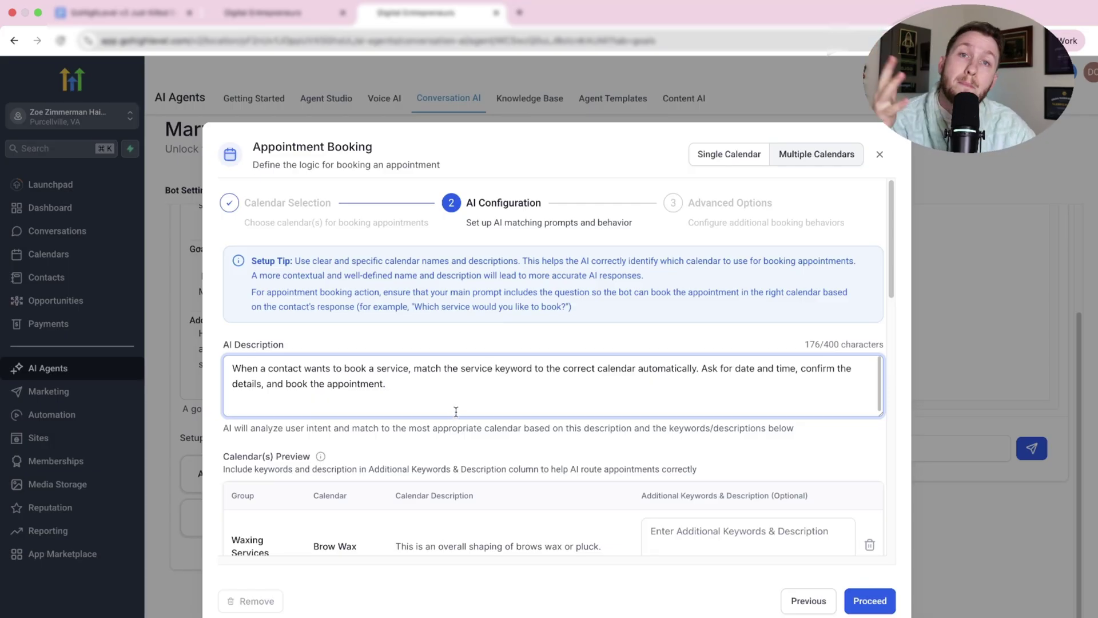
pyautogui.scroll(-1, 538, 358)
pyautogui.scroll(-7, 656, 441)
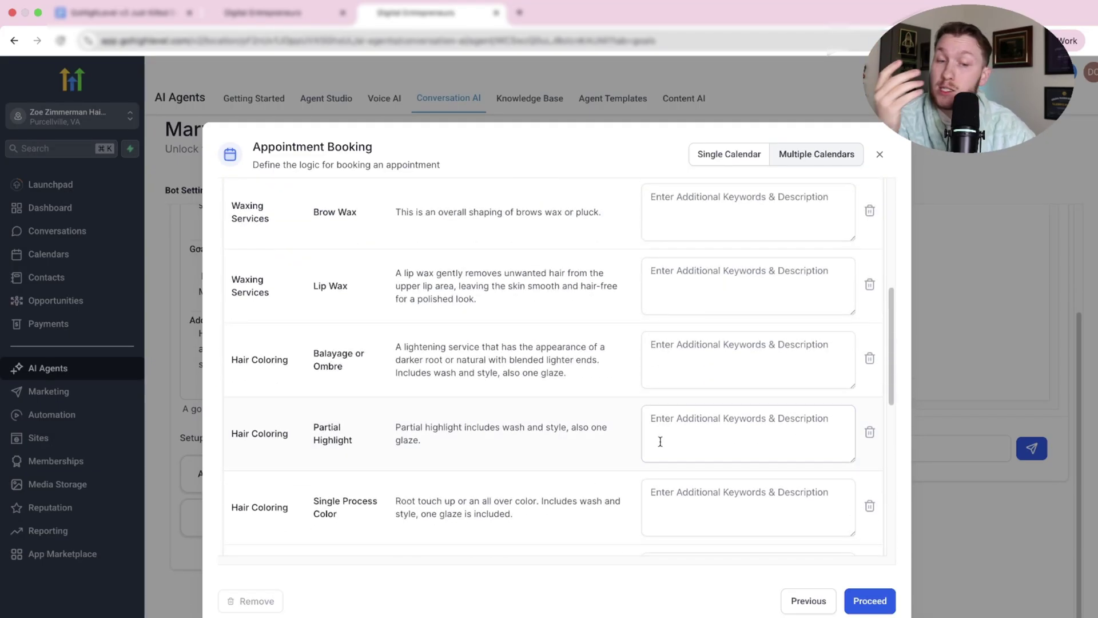
pyautogui.scroll(7, 656, 446)
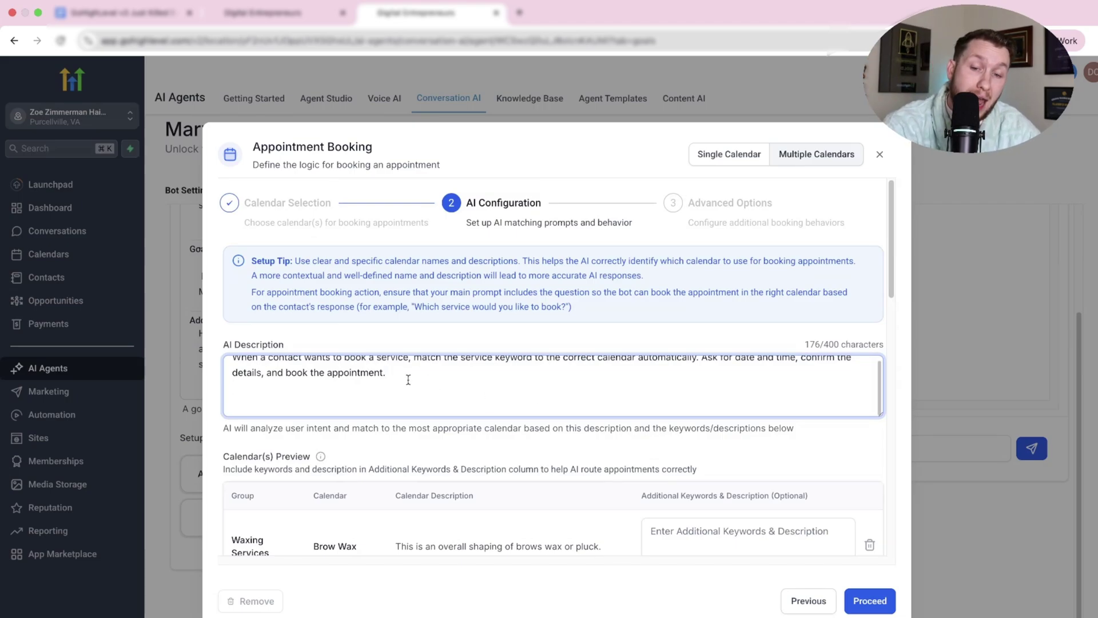
pyautogui.scroll(-5, 617, 446)
pyautogui.scroll(5, 586, 392)
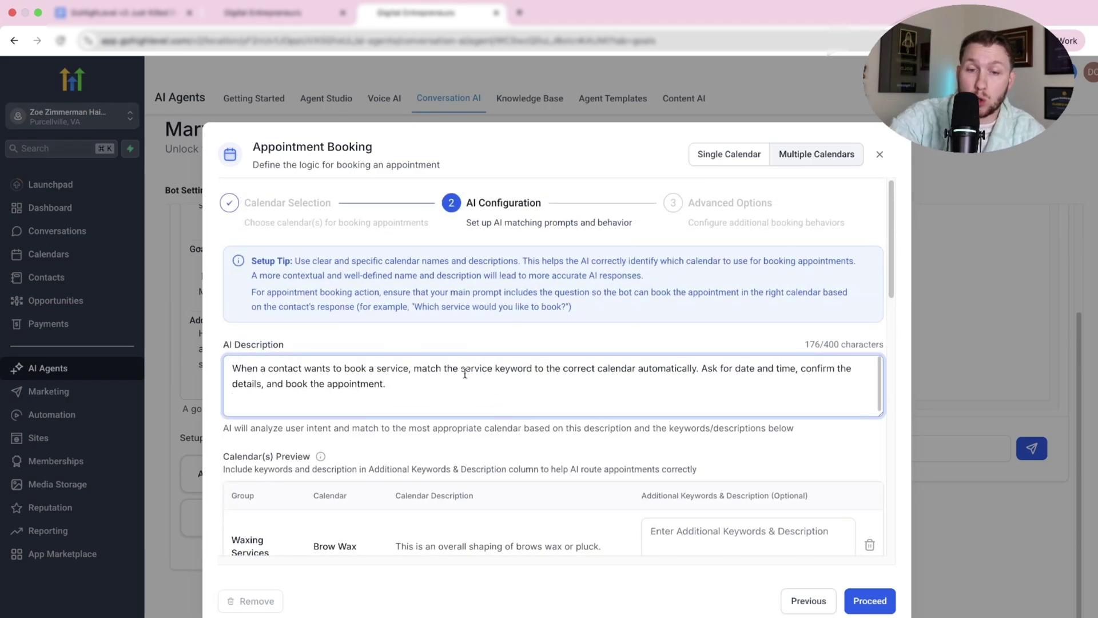
pyautogui.scroll(-8, 514, 443)
pyautogui.scroll(8, 578, 435)
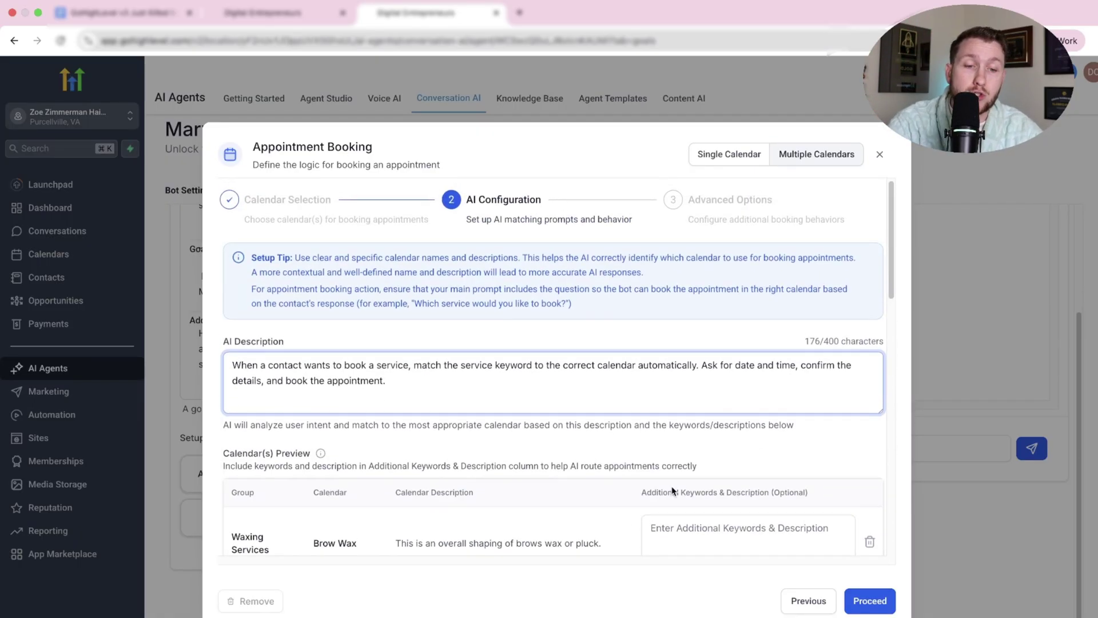
pyautogui.click(869, 601)
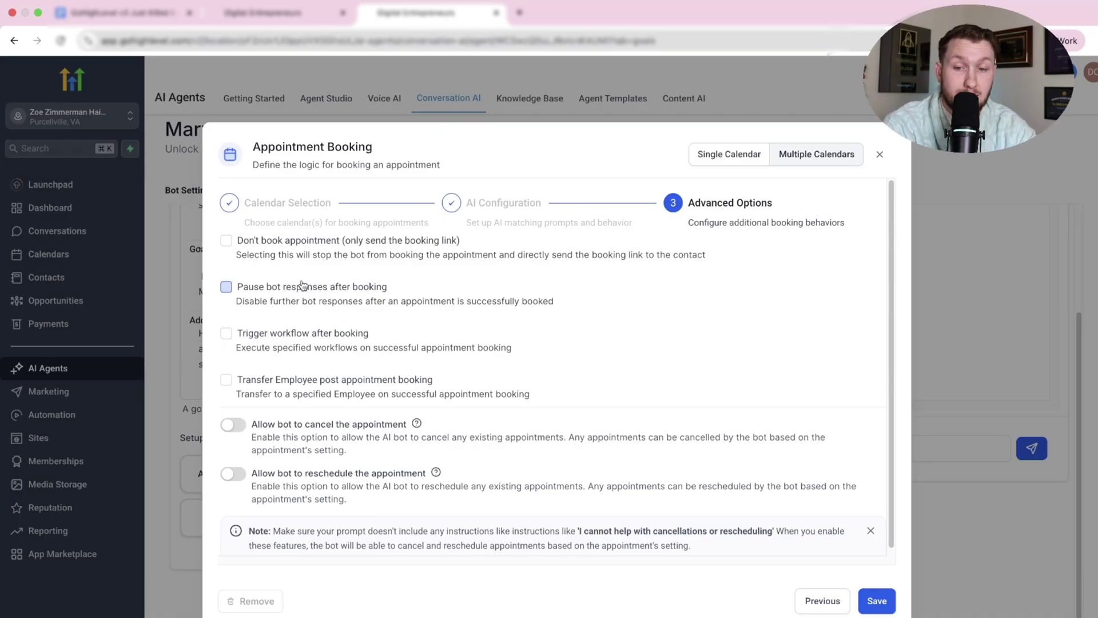
pyautogui.click(270, 340)
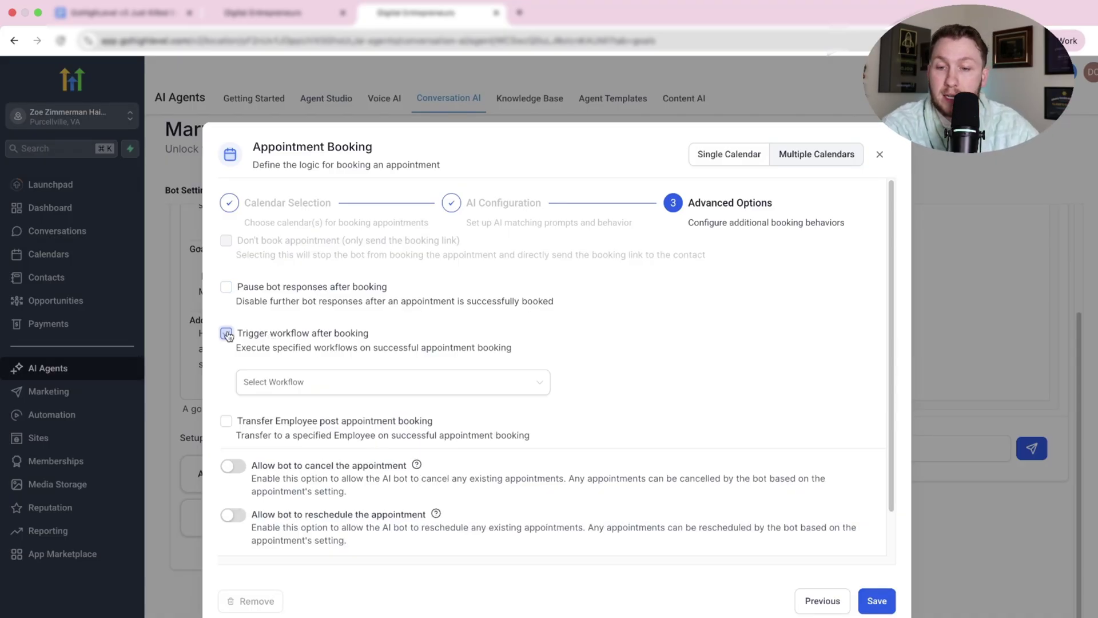
pyautogui.click(267, 342)
pyautogui.click(267, 342)
pyautogui.click(303, 394)
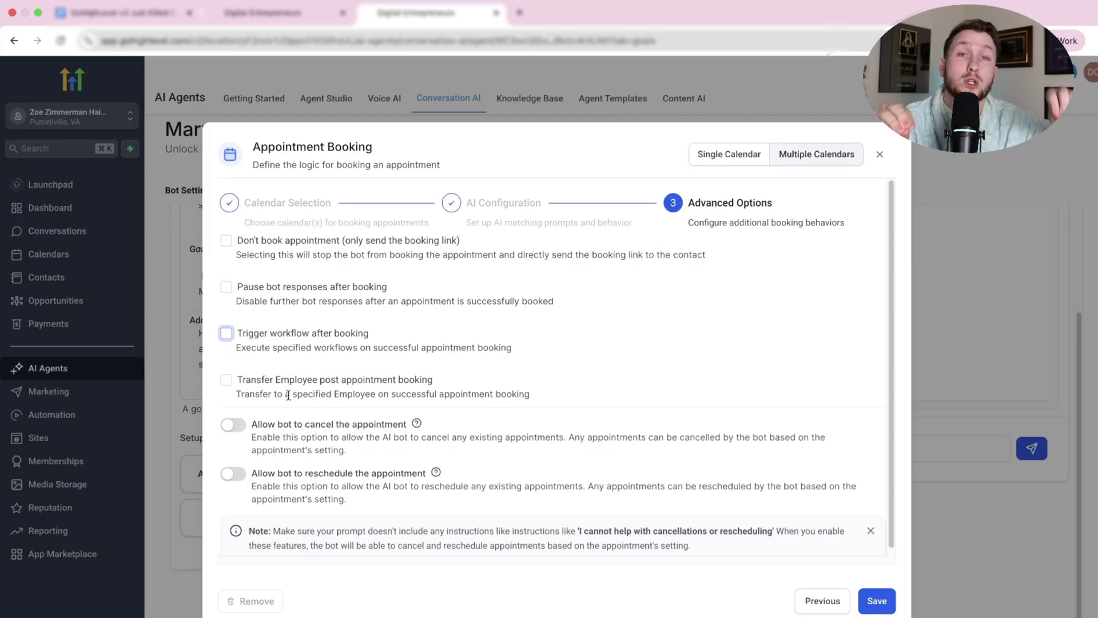
pyautogui.scroll(-1, 288, 395)
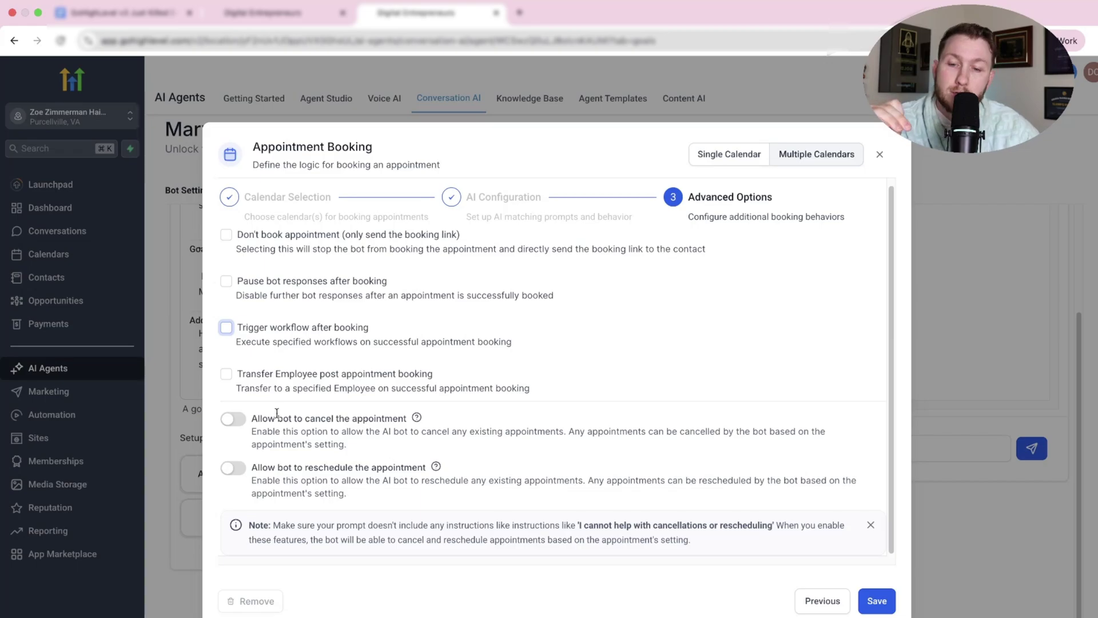
pyautogui.click(234, 419)
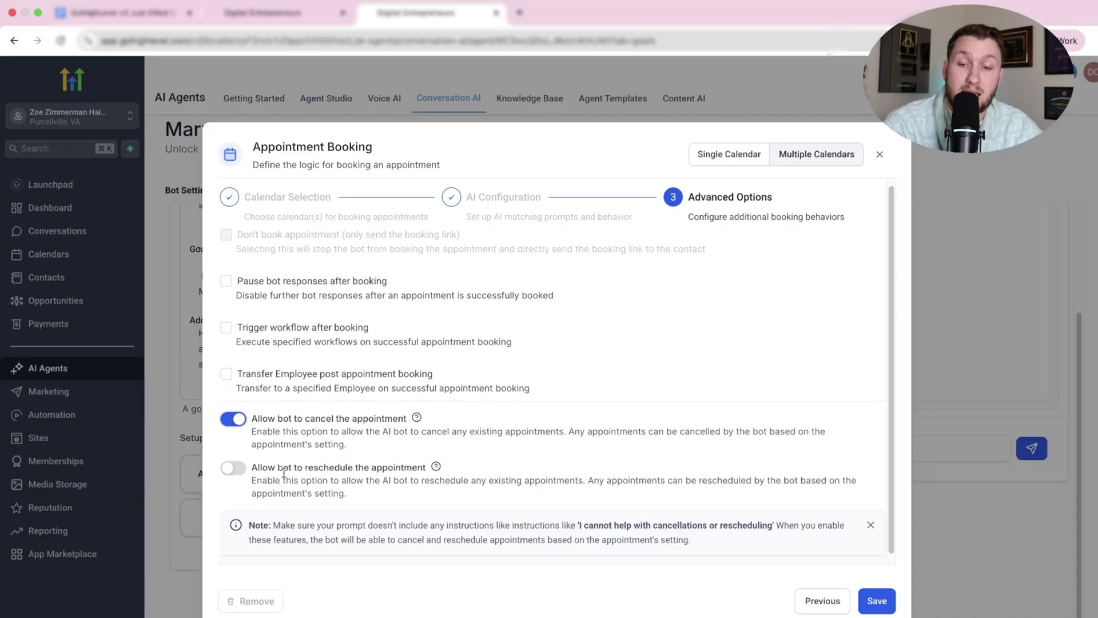
pyautogui.click(235, 413)
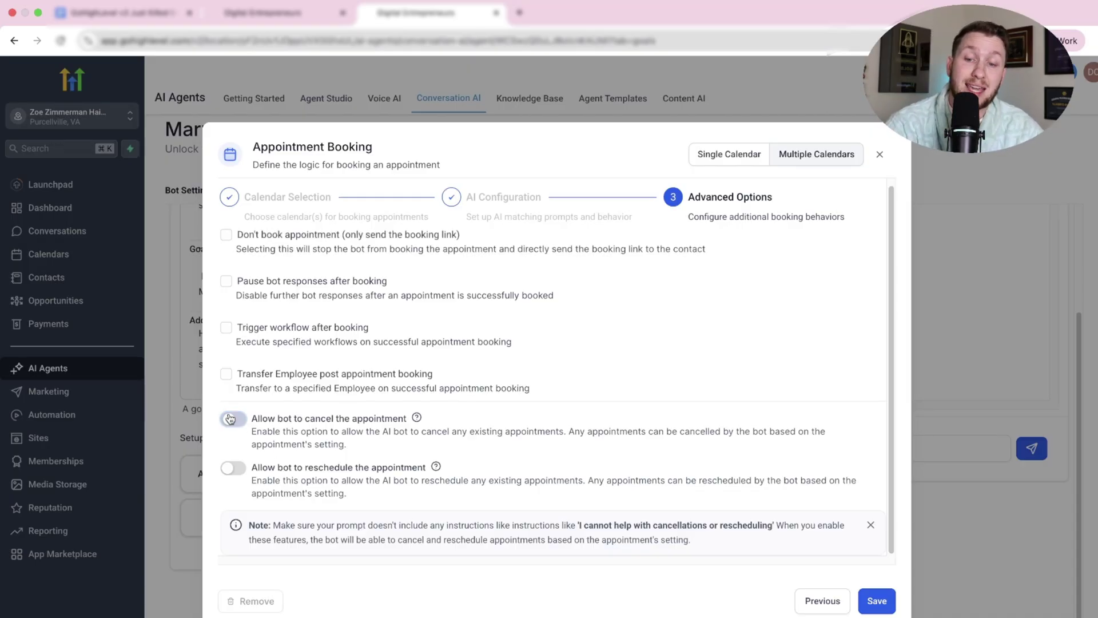
pyautogui.scroll(1, 391, 349)
pyautogui.scroll(1, 391, 350)
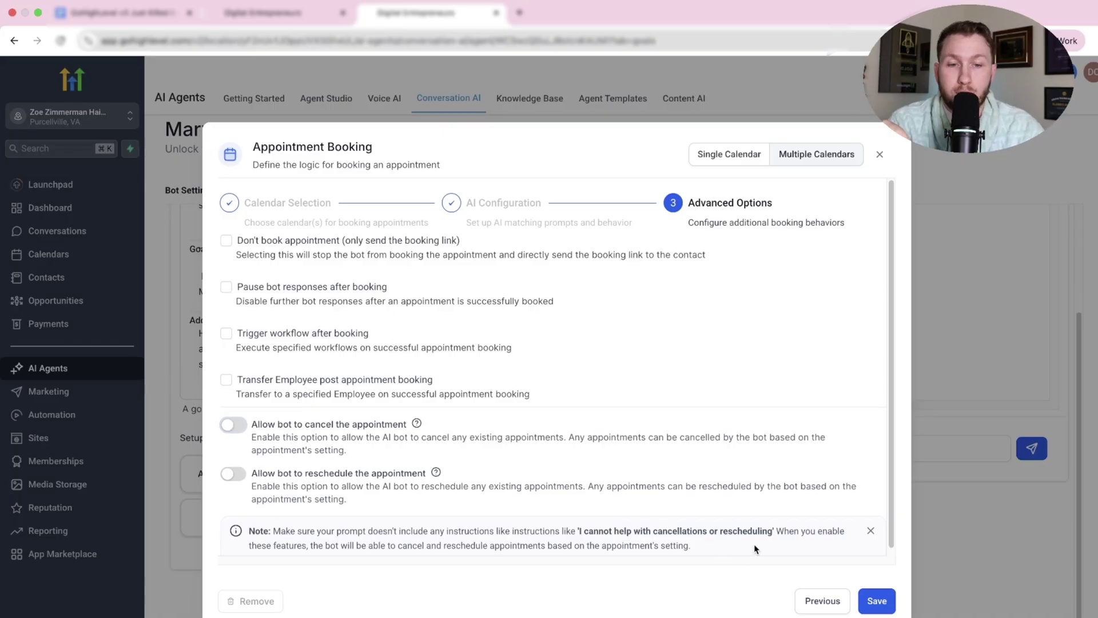
# Step: Save the Appointment Booking action and review the actions listed on Mary's Bot Goals page
pyautogui.click(877, 601)
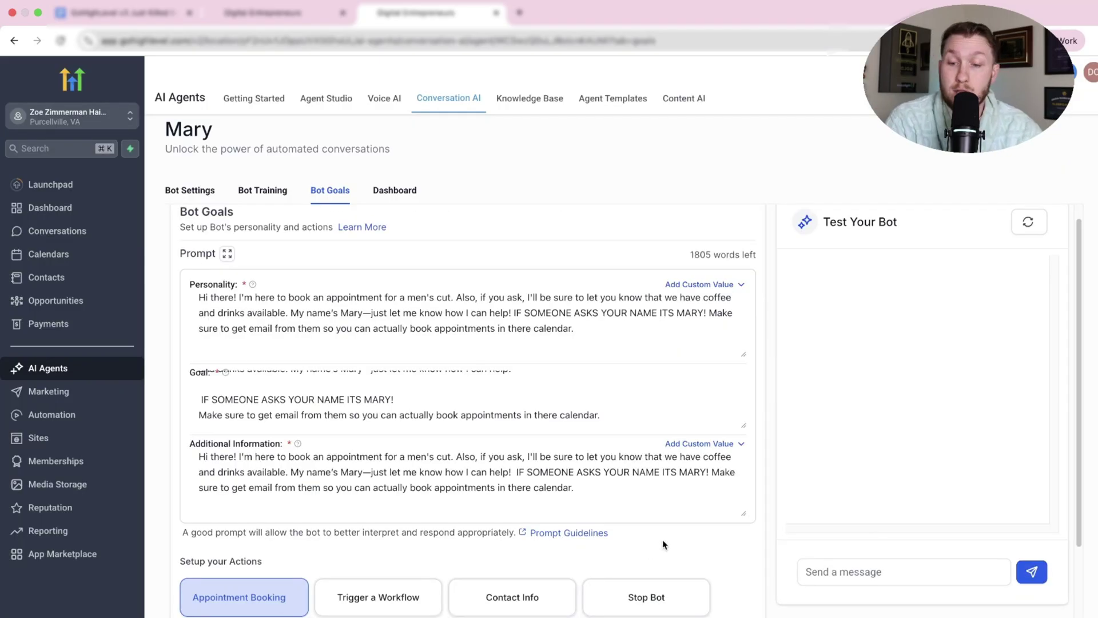
pyautogui.scroll(-3, 663, 542)
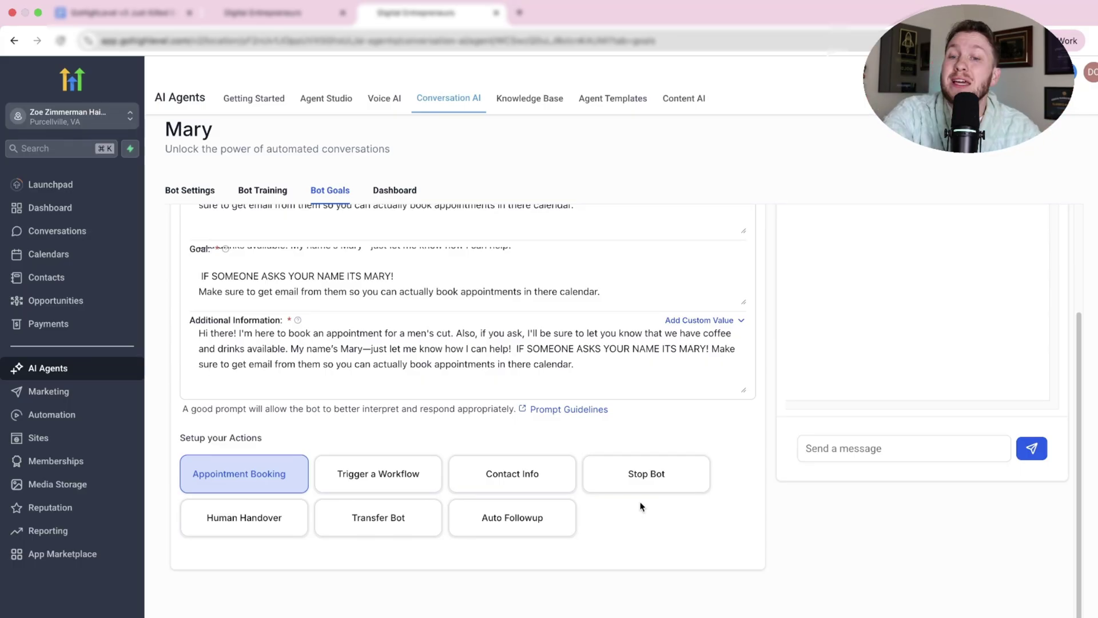
pyautogui.scroll(5, 634, 503)
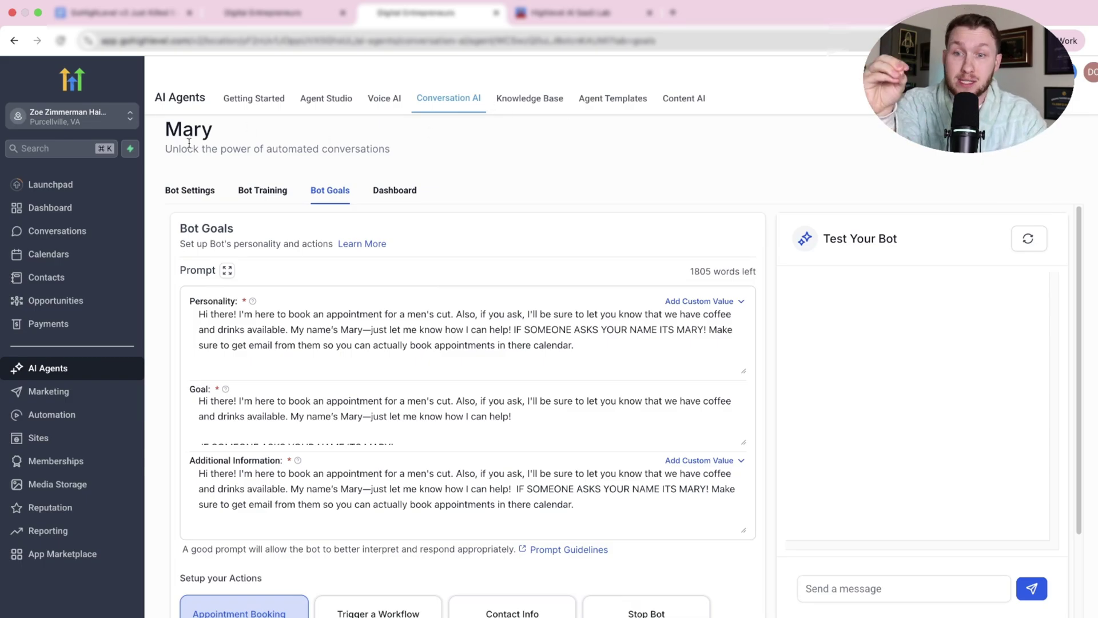
# Step: Switch to the Highlevel AI SaaS Lab community, browse its Learning courses, then view Events
pyautogui.click(562, 14)
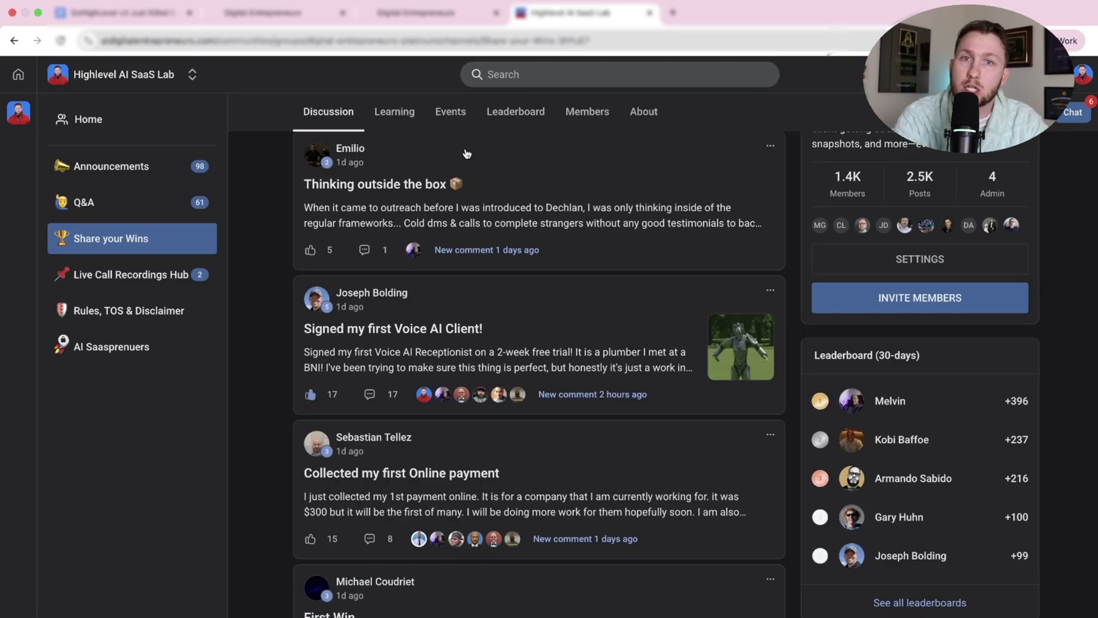
pyautogui.click(398, 111)
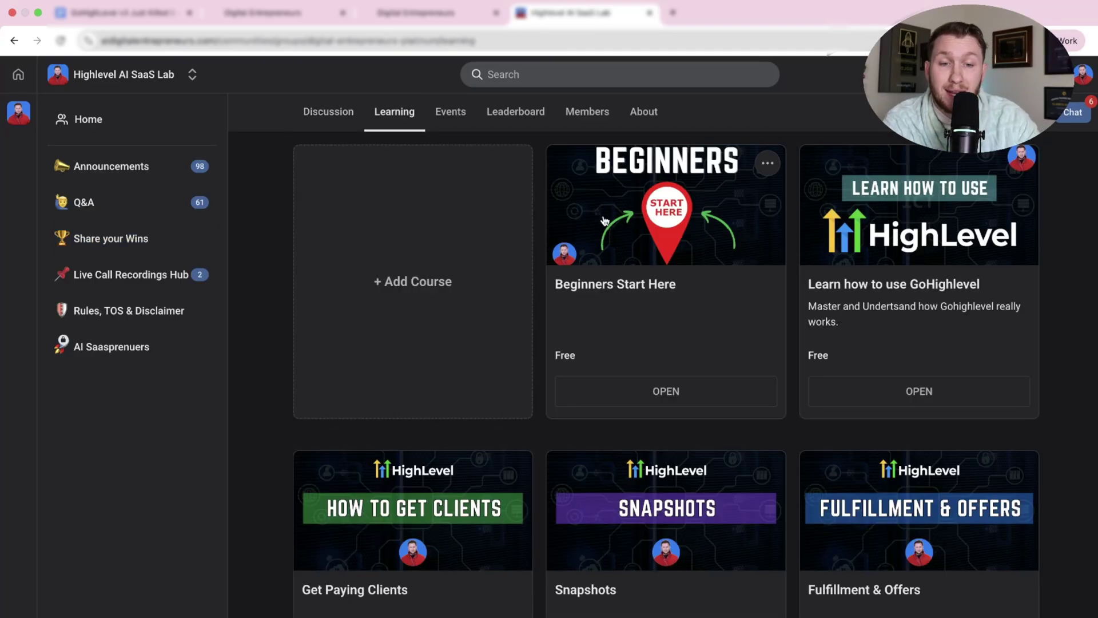
pyautogui.scroll(-3, 716, 307)
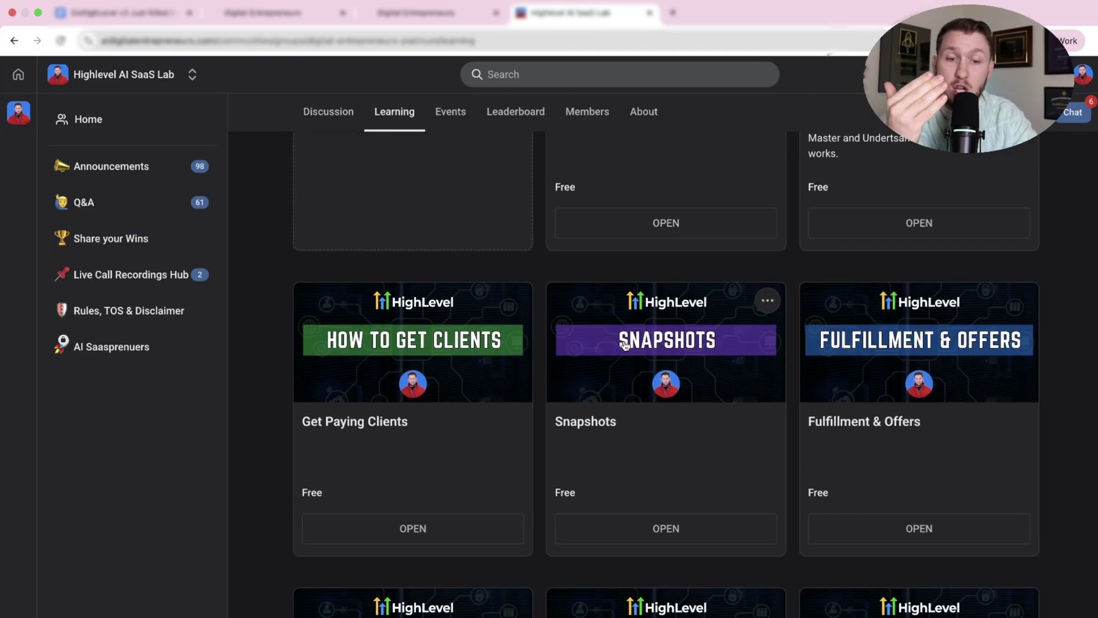
pyautogui.scroll(-3, 625, 352)
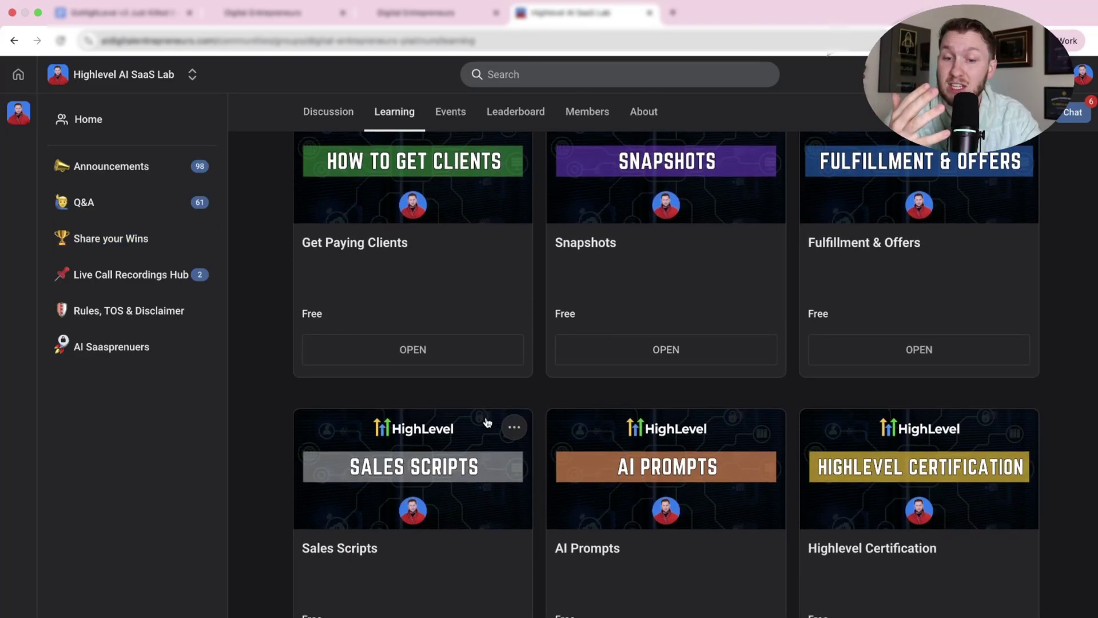
pyautogui.scroll(-7, 688, 423)
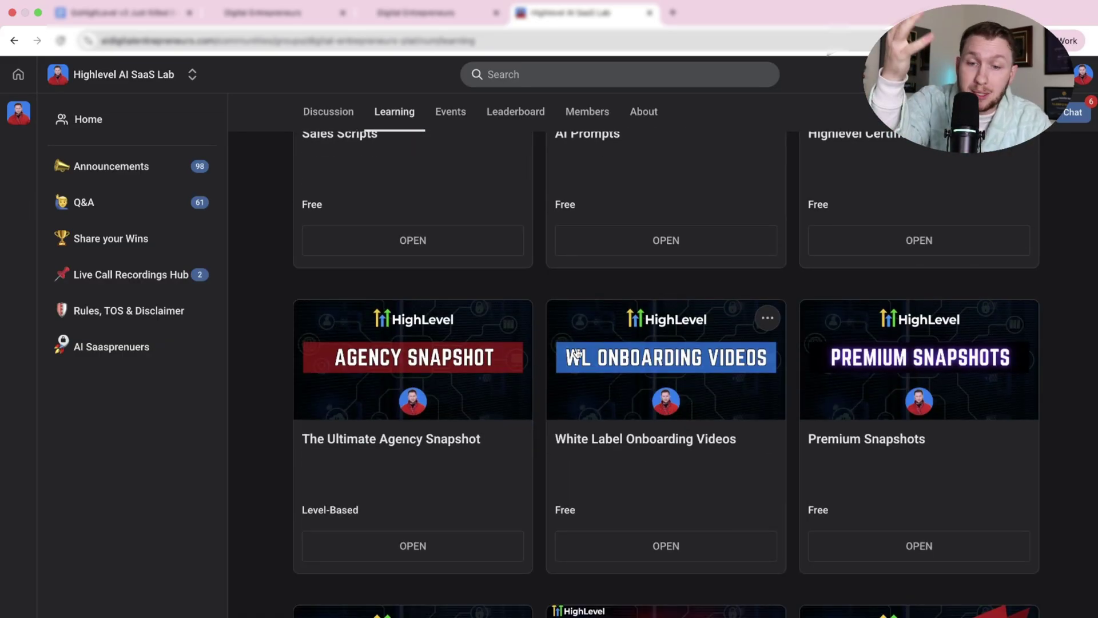
pyautogui.scroll(10, 535, 374)
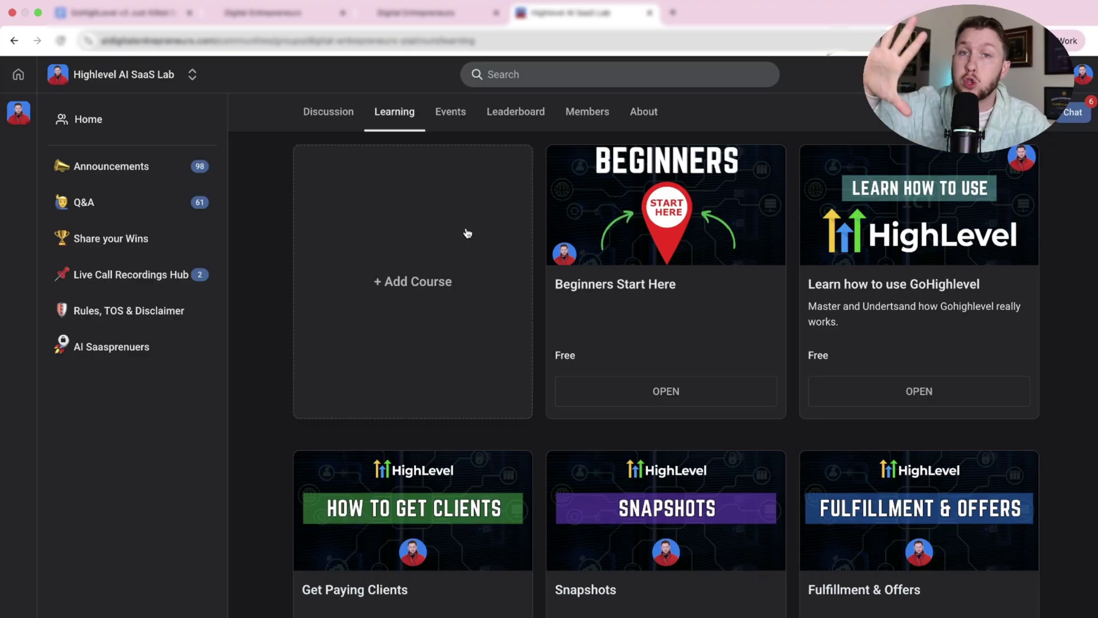
pyautogui.click(455, 111)
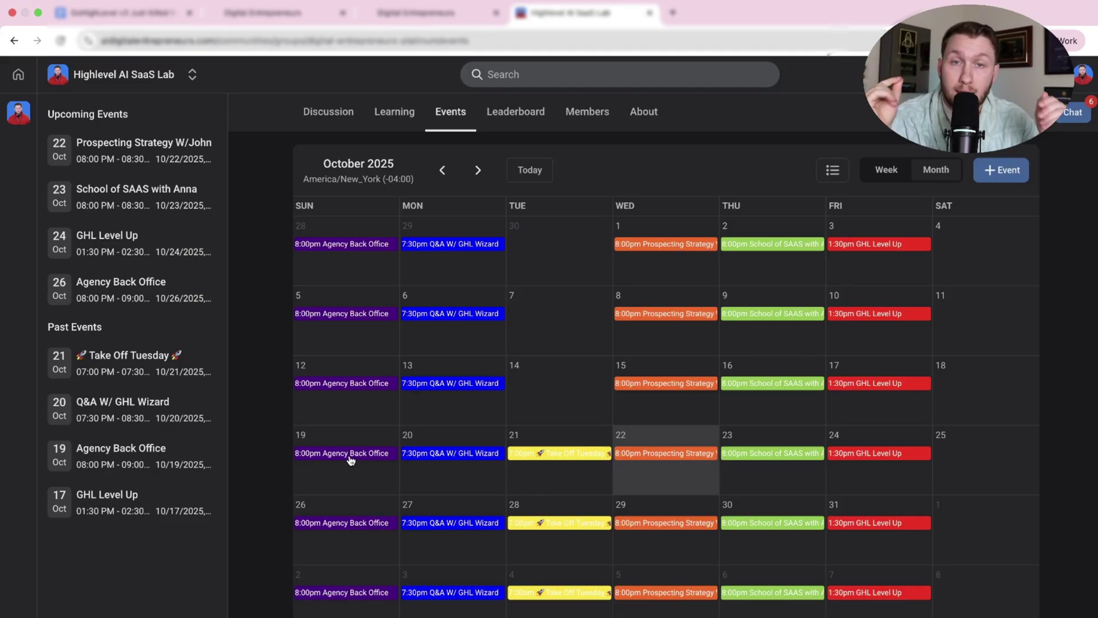
# Step: Preview the Agency Back Office, Prospecting Strategy, School of SAAS and Q&A W/ GHL Wizard events
pyautogui.click(350, 454)
pyautogui.click(704, 355)
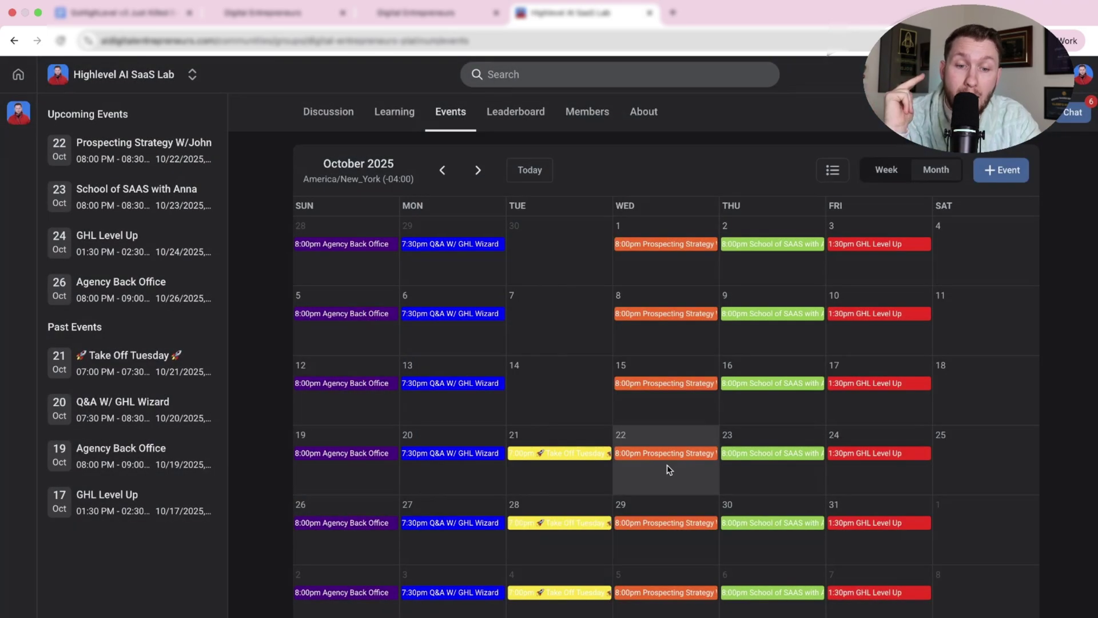
pyautogui.click(668, 457)
pyautogui.click(763, 369)
pyautogui.click(766, 455)
pyautogui.click(792, 351)
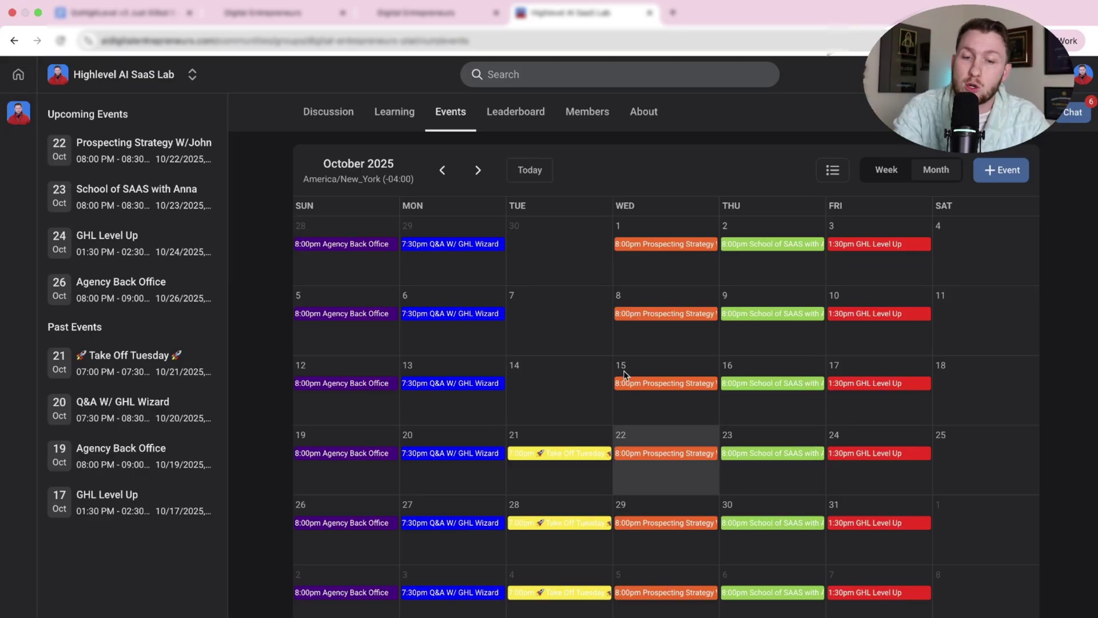
pyautogui.click(474, 452)
pyautogui.click(748, 147)
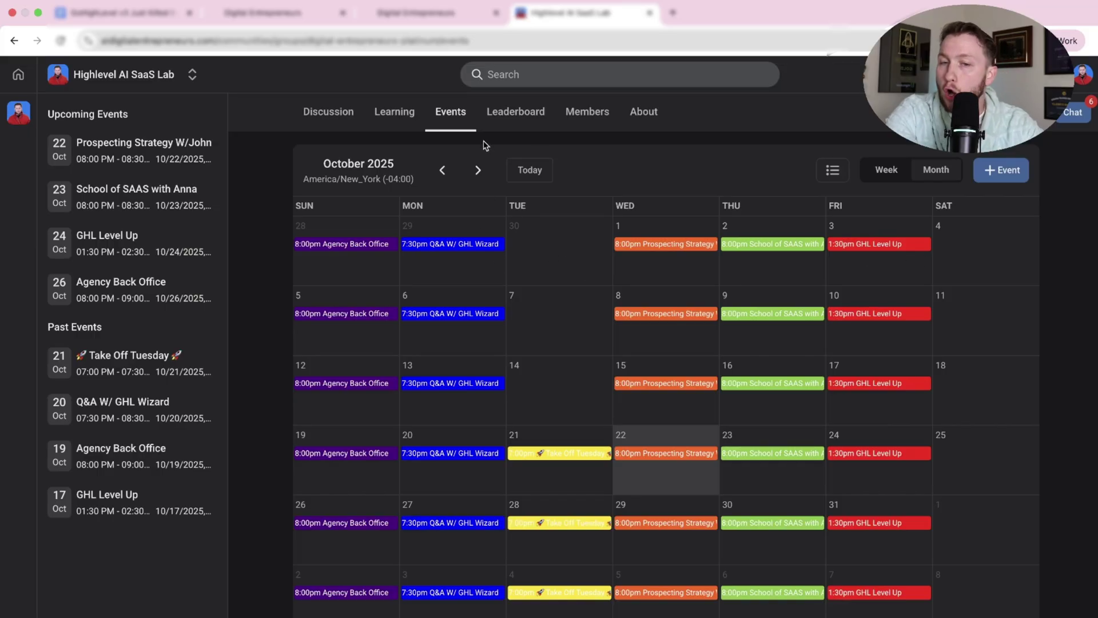
# Step: Revisit the community's Learning and Discussion pages, then return to Mary's Bot Goals in GoHighLevel
pyautogui.click(398, 121)
pyautogui.scroll(-8, 620, 326)
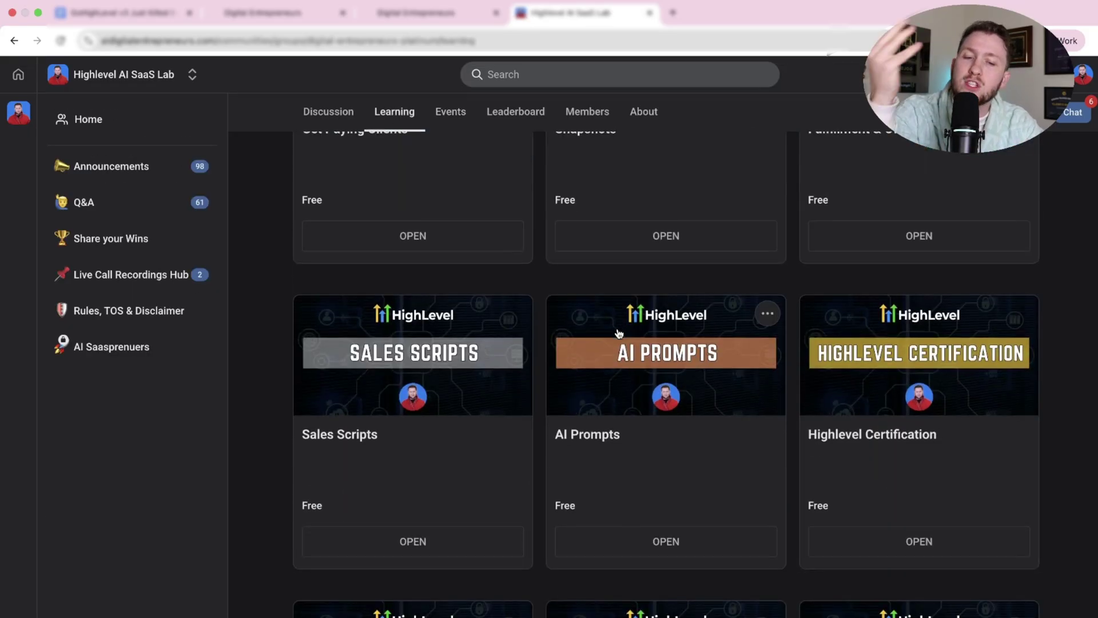
pyautogui.scroll(8, 616, 335)
pyautogui.click(329, 112)
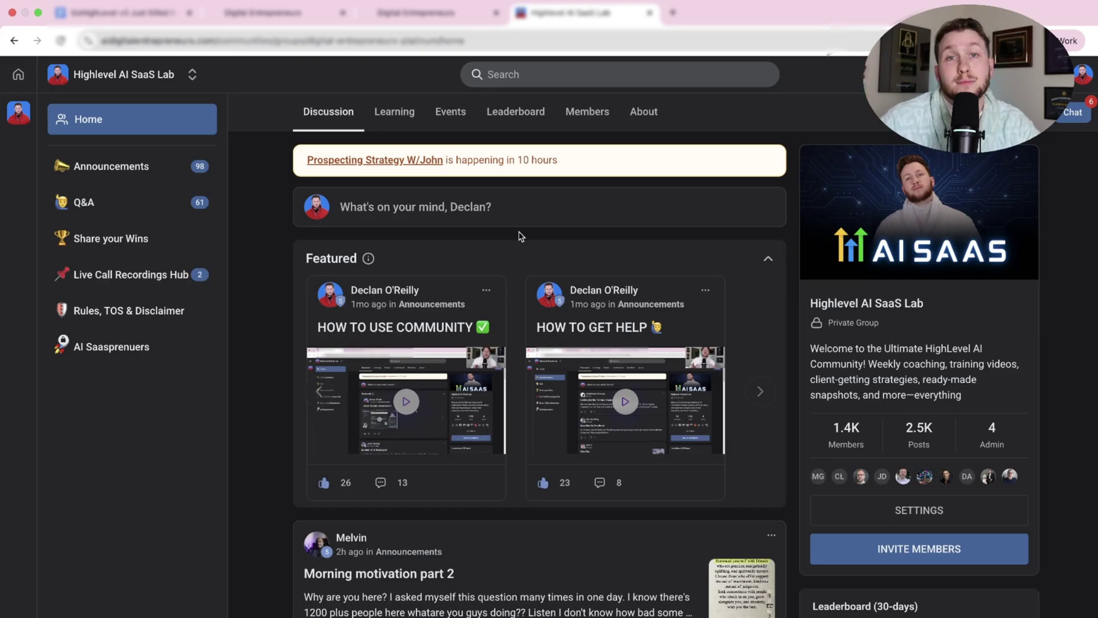
pyautogui.click(416, 12)
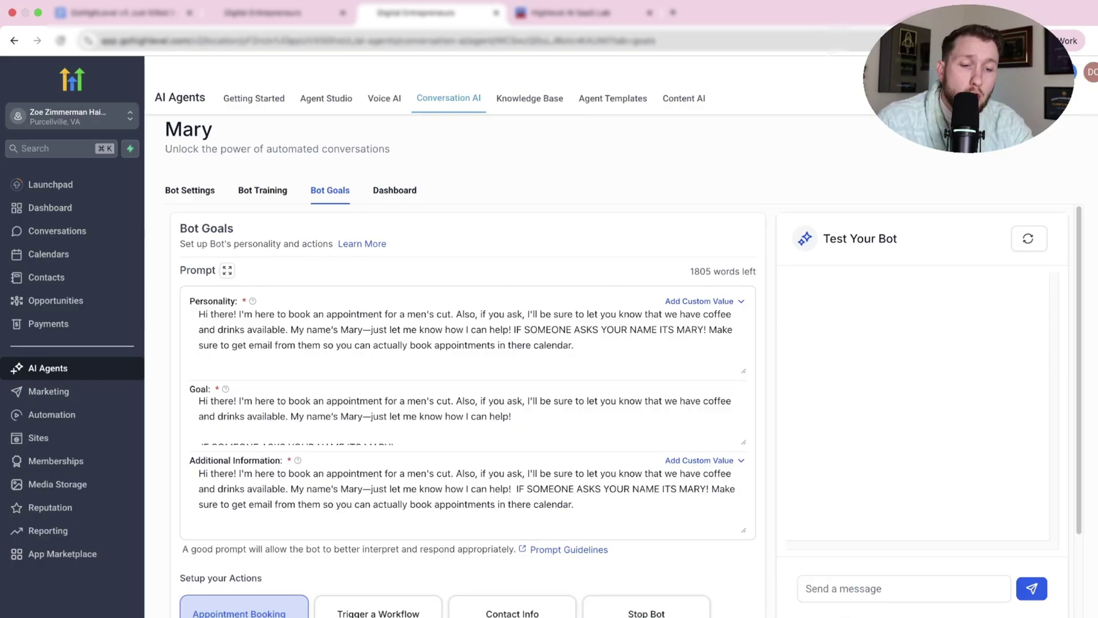
# Step: Go back to the Conversation AI agents list and bring up the Create Bot options
pyautogui.press('super+bracketleft')
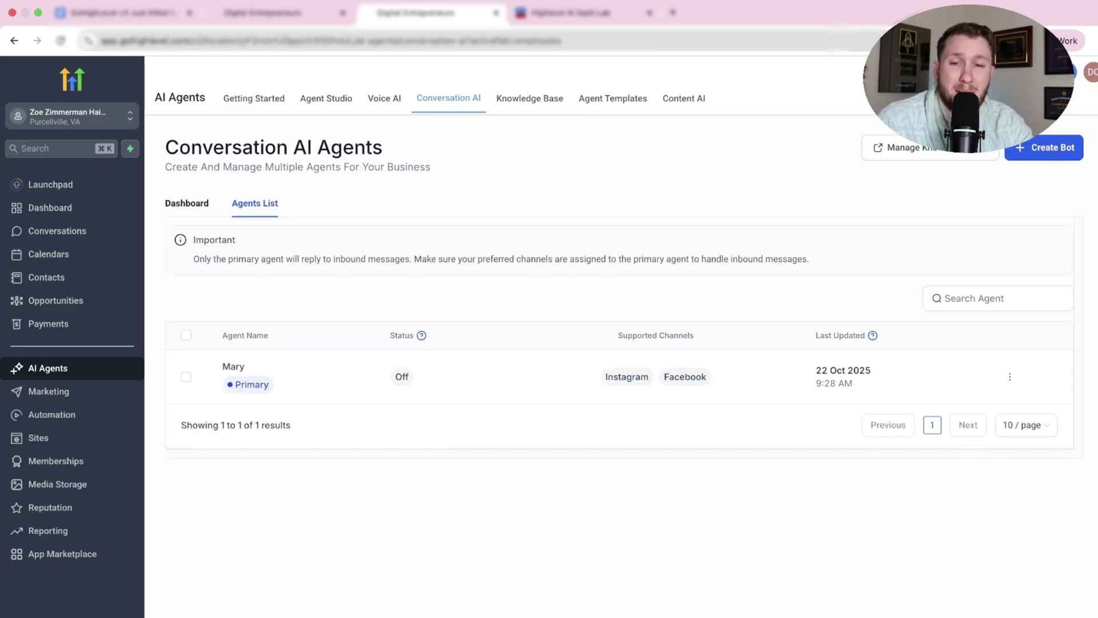
pyautogui.click(1044, 152)
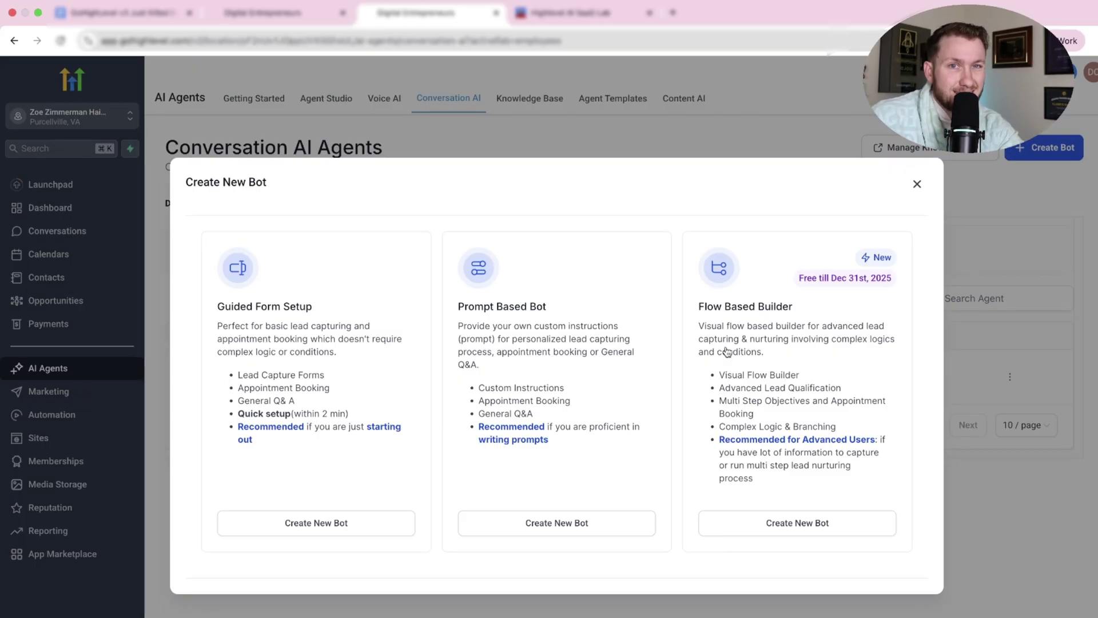
pyautogui.click(800, 523)
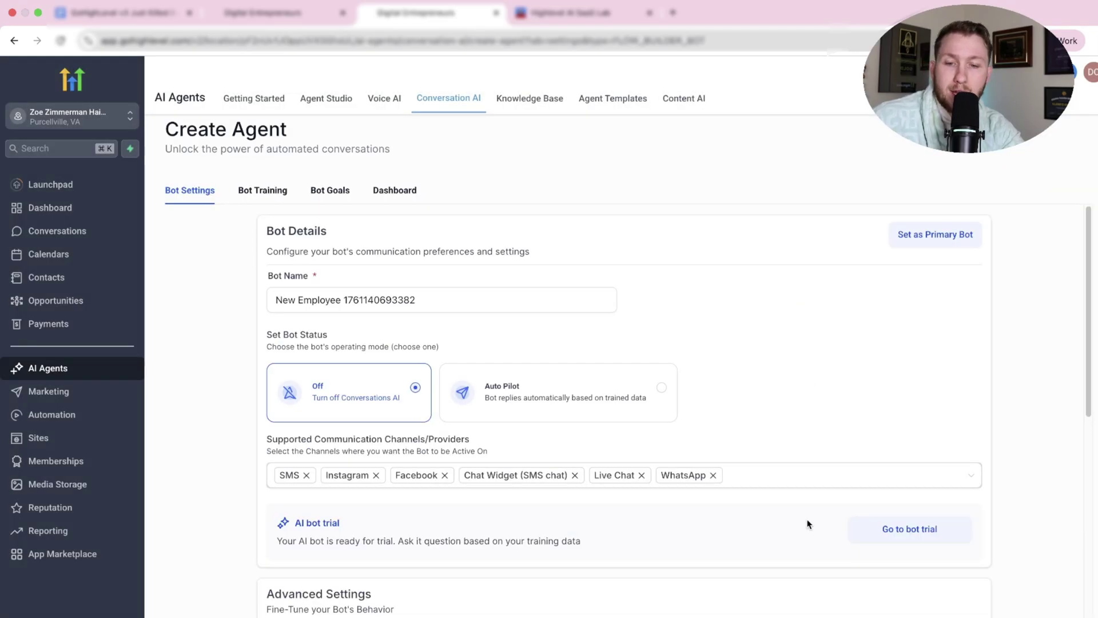
pyautogui.scroll(-10, 469, 401)
pyautogui.scroll(10, 421, 366)
pyautogui.click(317, 188)
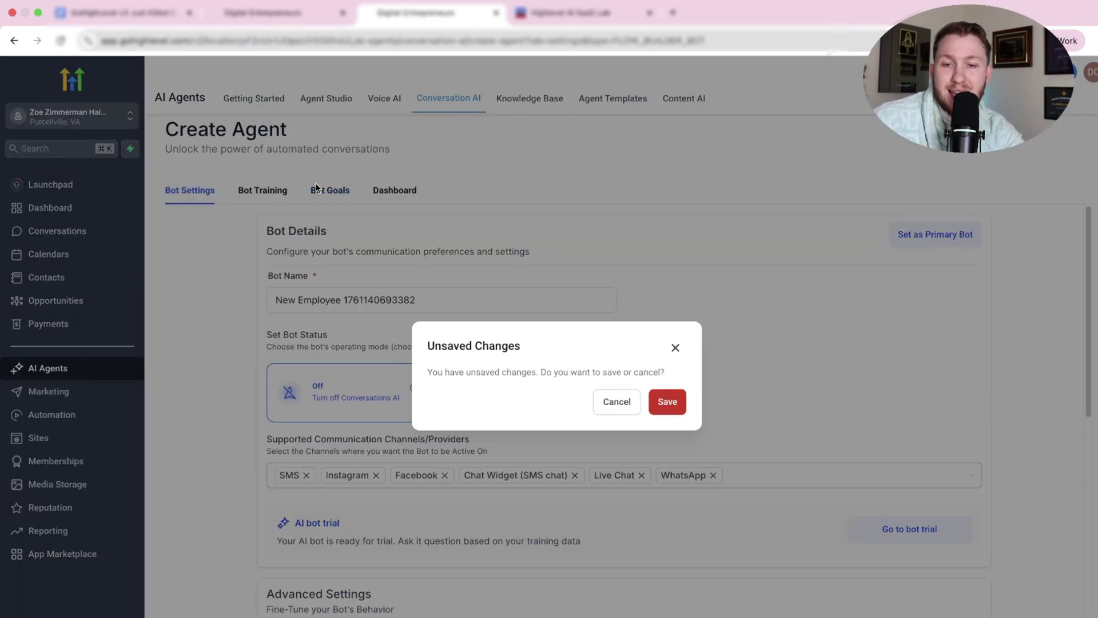
pyautogui.click(666, 400)
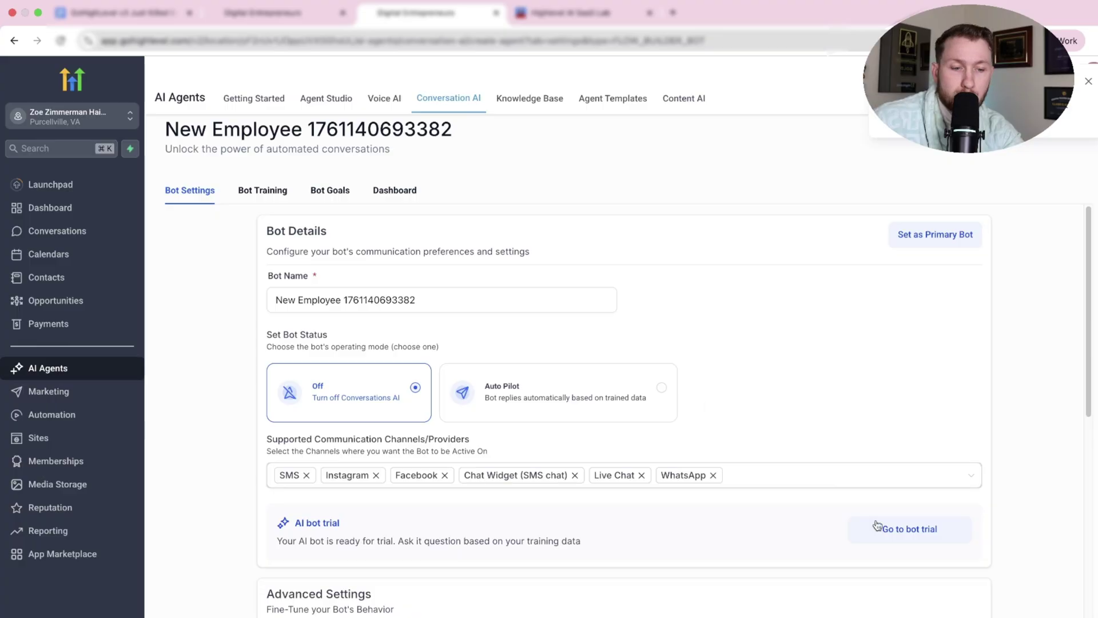
pyautogui.click(339, 192)
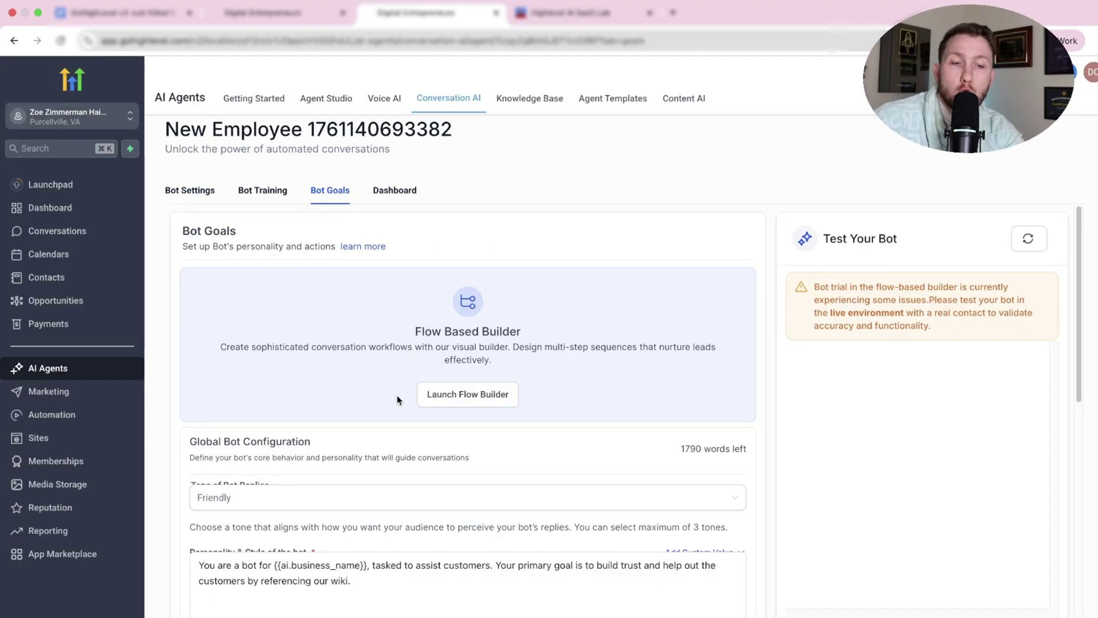
pyautogui.scroll(-5, 406, 417)
pyautogui.scroll(5, 426, 420)
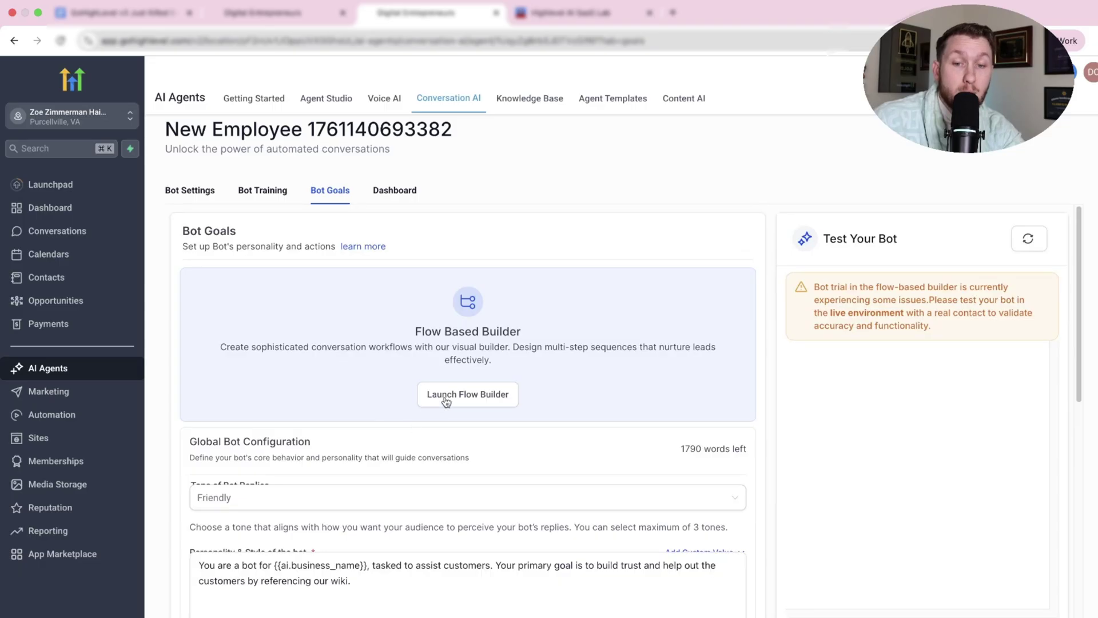
# Step: Launch the new bot's Flow Builder and open the action choices below the Chat Initiated trigger
pyautogui.click(447, 400)
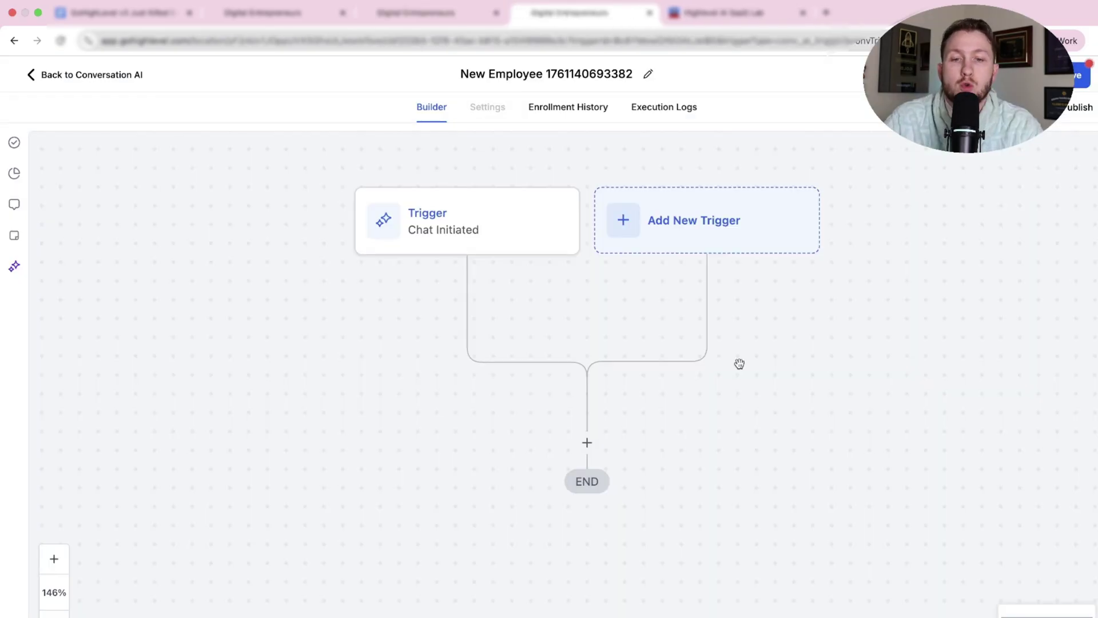
pyautogui.moveTo(732, 370); pyautogui.dragTo(725, 351)
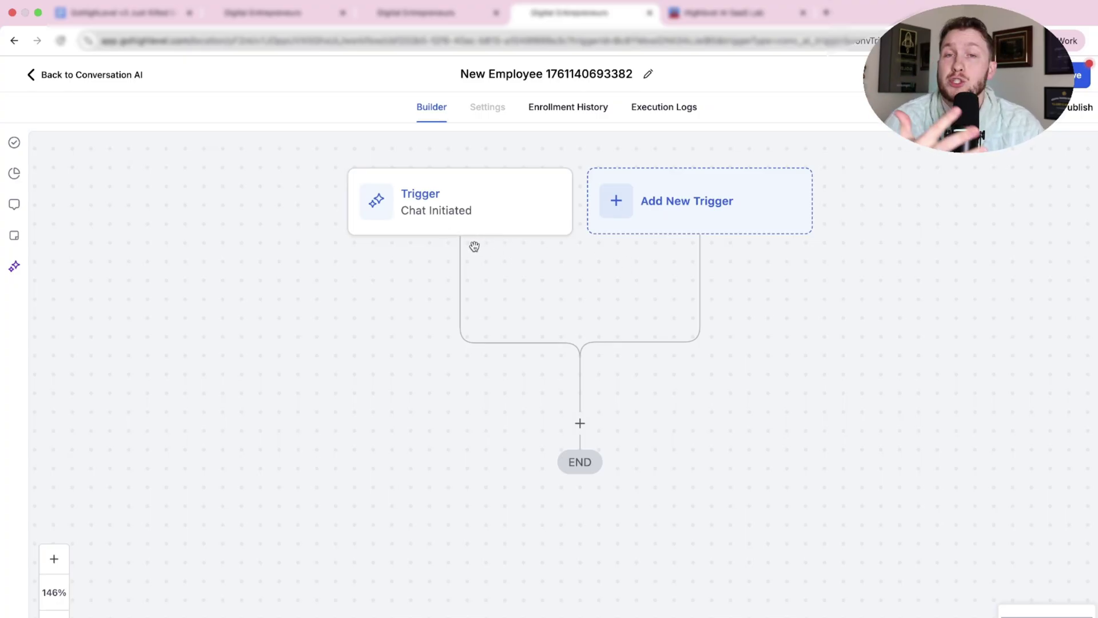
pyautogui.click(580, 424)
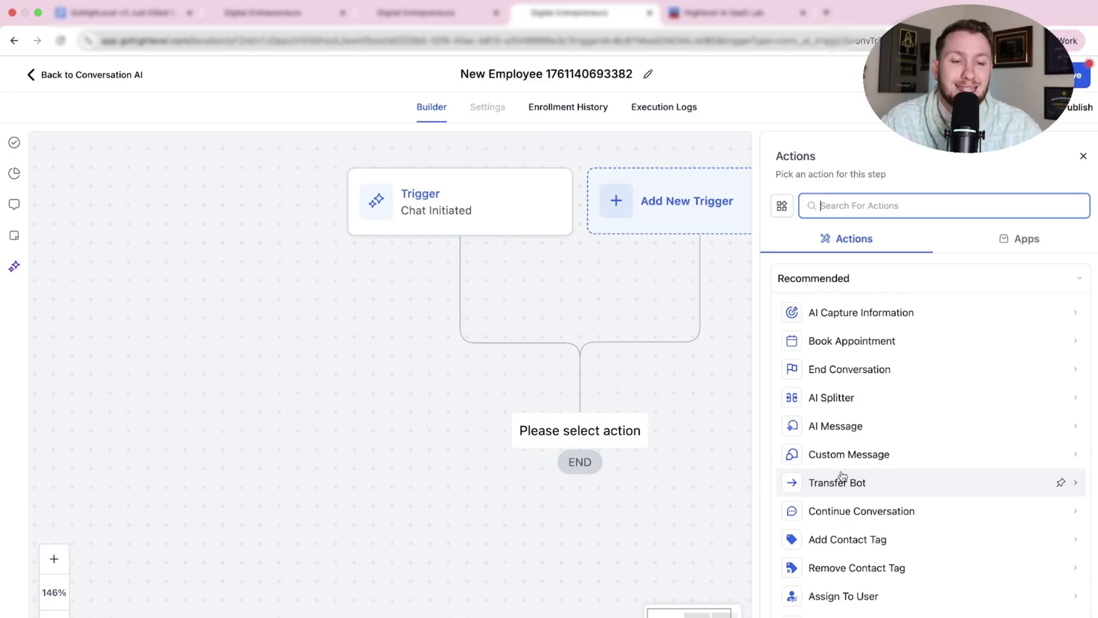
pyautogui.click(841, 316)
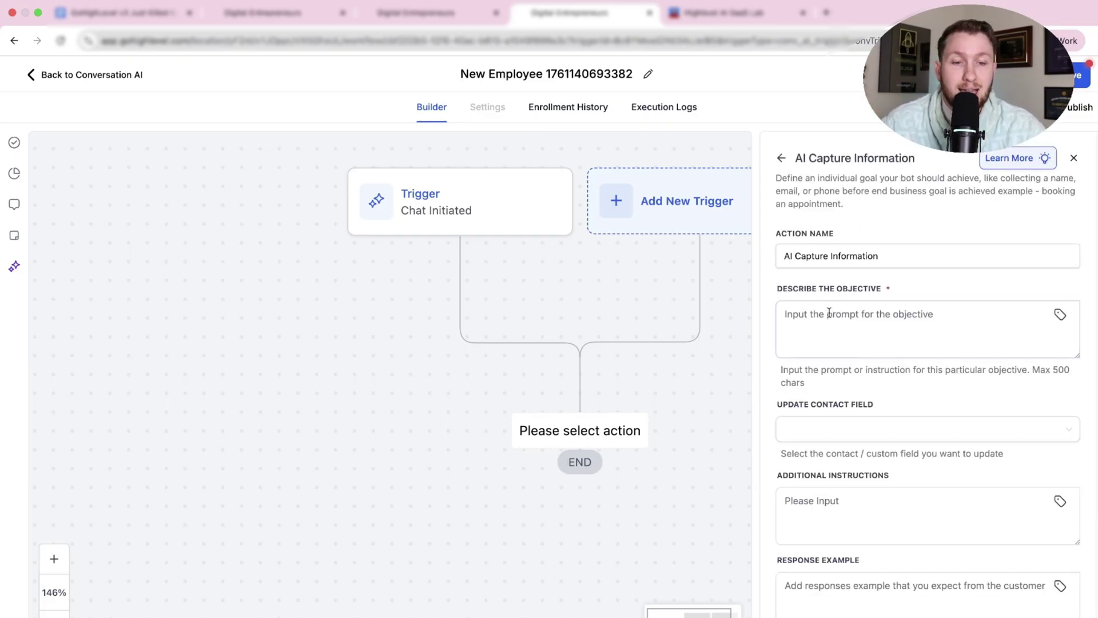
pyautogui.click(839, 336)
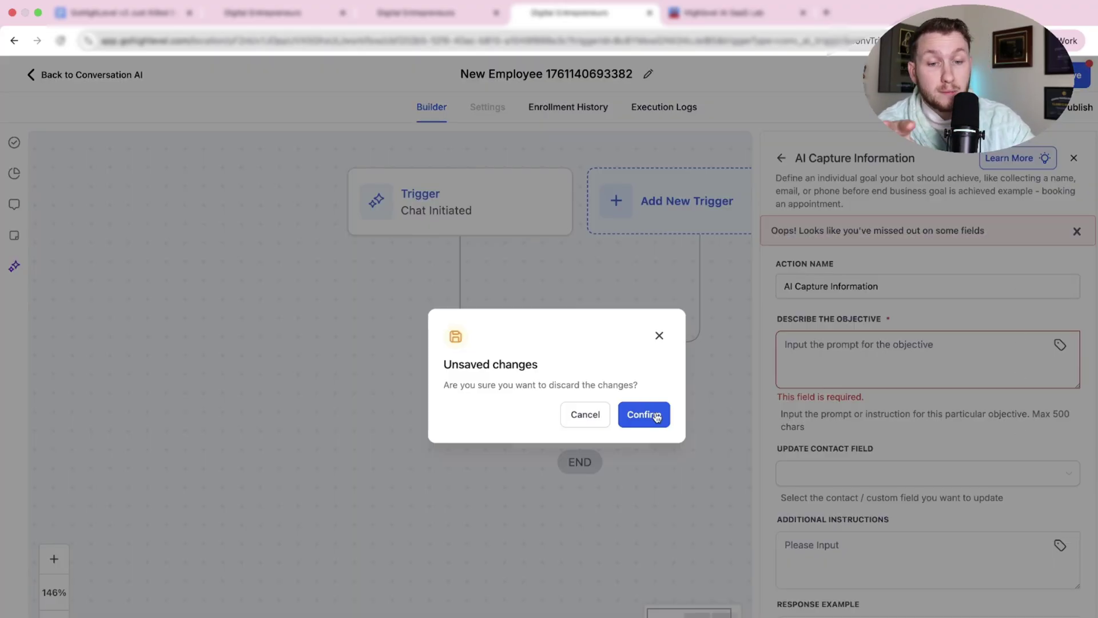
pyautogui.click(651, 416)
pyautogui.click(583, 424)
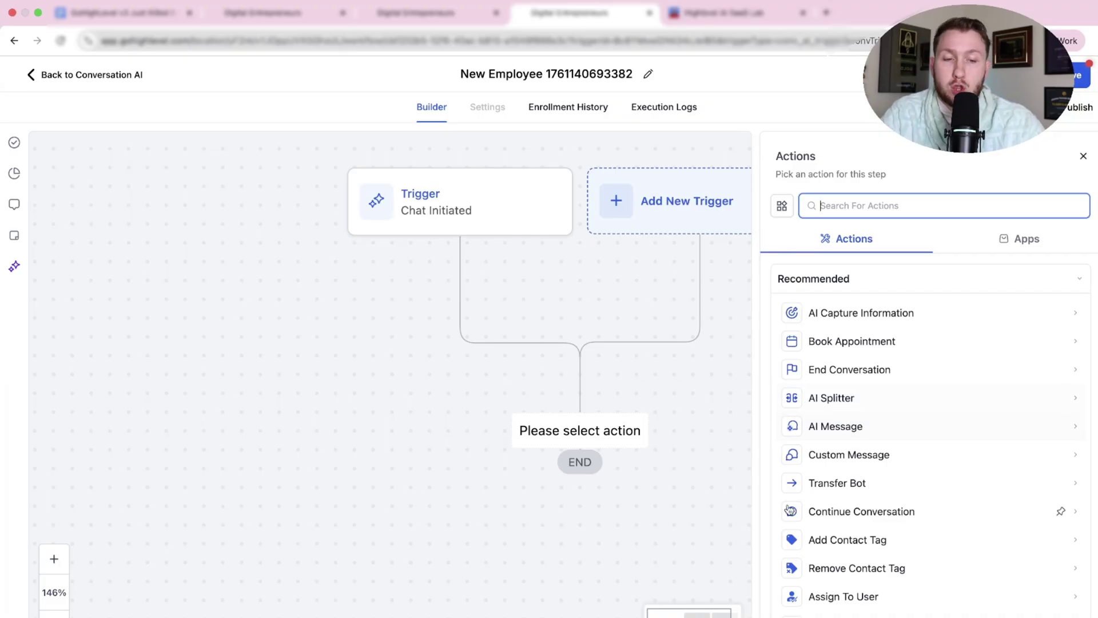
# Step: Look through the available flow actions, then return to the new bot's Bot Goals page
pyautogui.scroll(-3, 829, 509)
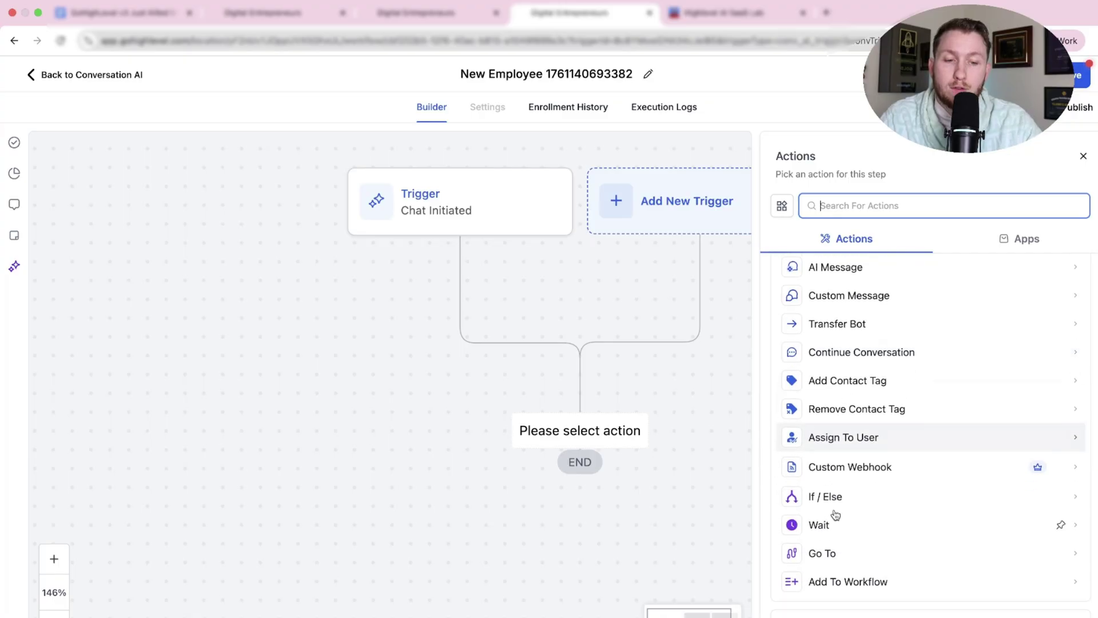
pyautogui.scroll(-10, 909, 564)
pyautogui.scroll(-10, 913, 606)
pyautogui.scroll(15, 912, 604)
pyautogui.scroll(10, 910, 605)
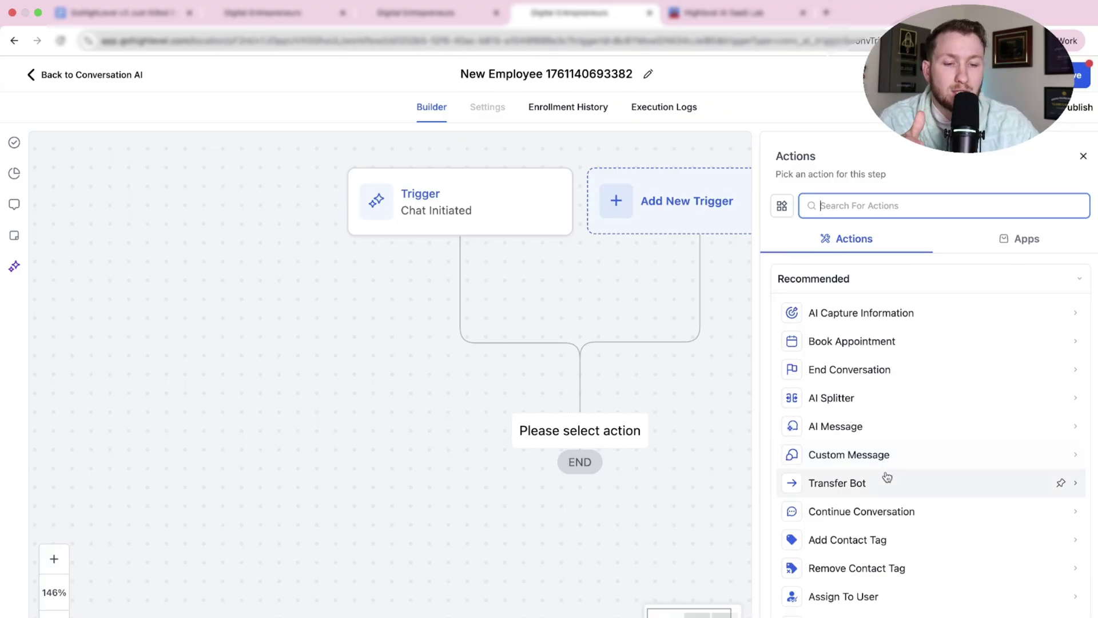
pyautogui.scroll(-15, 886, 481)
pyautogui.scroll(-10, 889, 486)
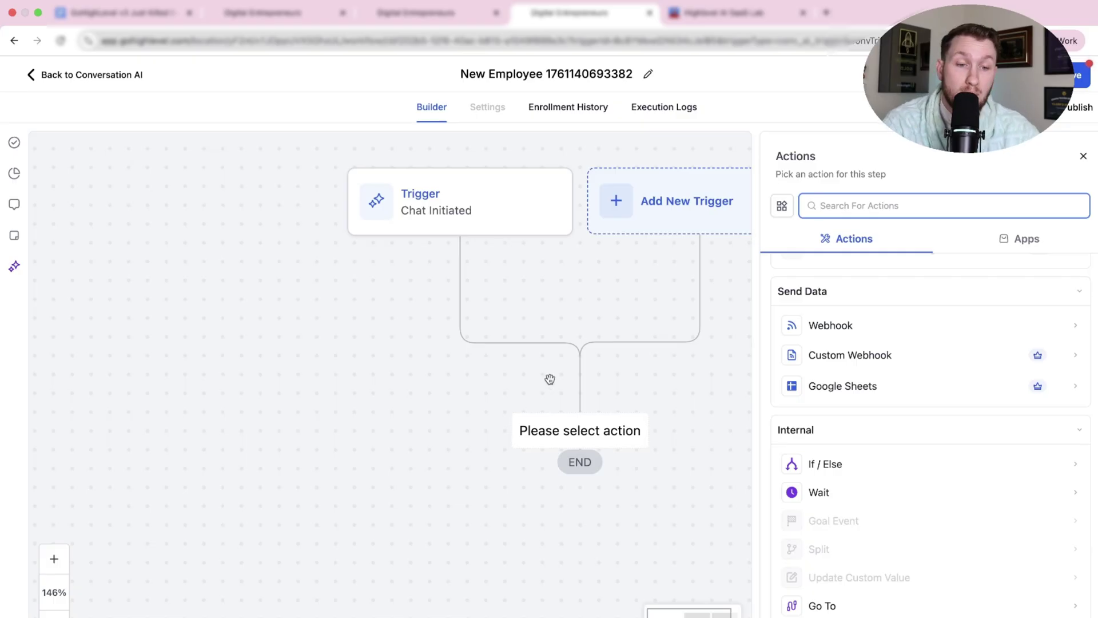
pyautogui.scroll(4, 838, 400)
pyautogui.scroll(15, 839, 405)
pyautogui.scroll(1, 849, 424)
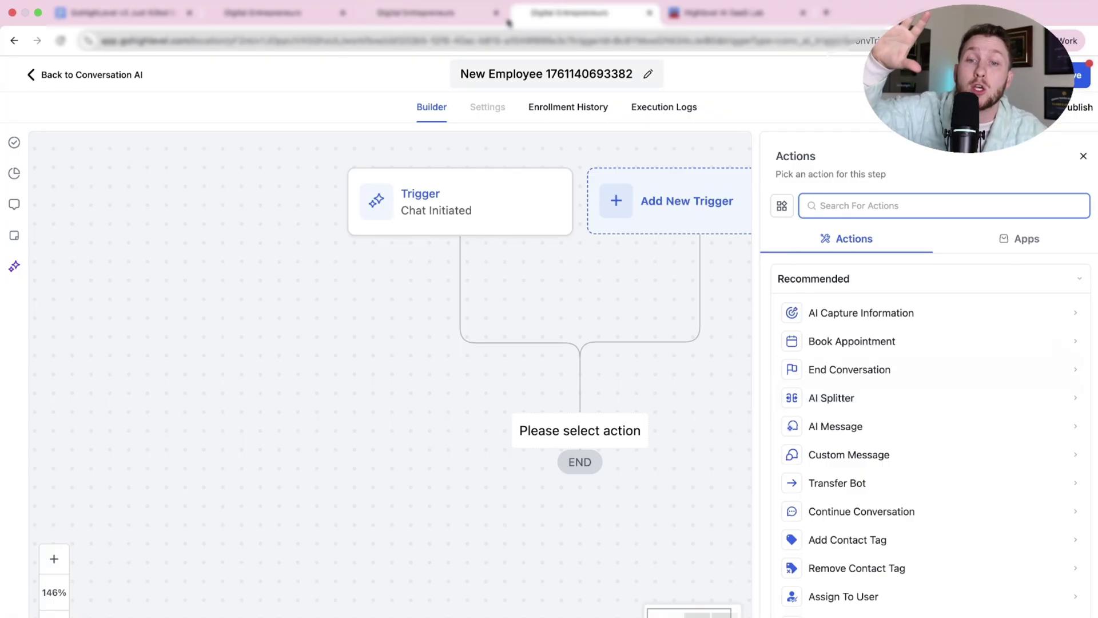
pyautogui.hotkey('ctrl', 'shift', 'Tab')
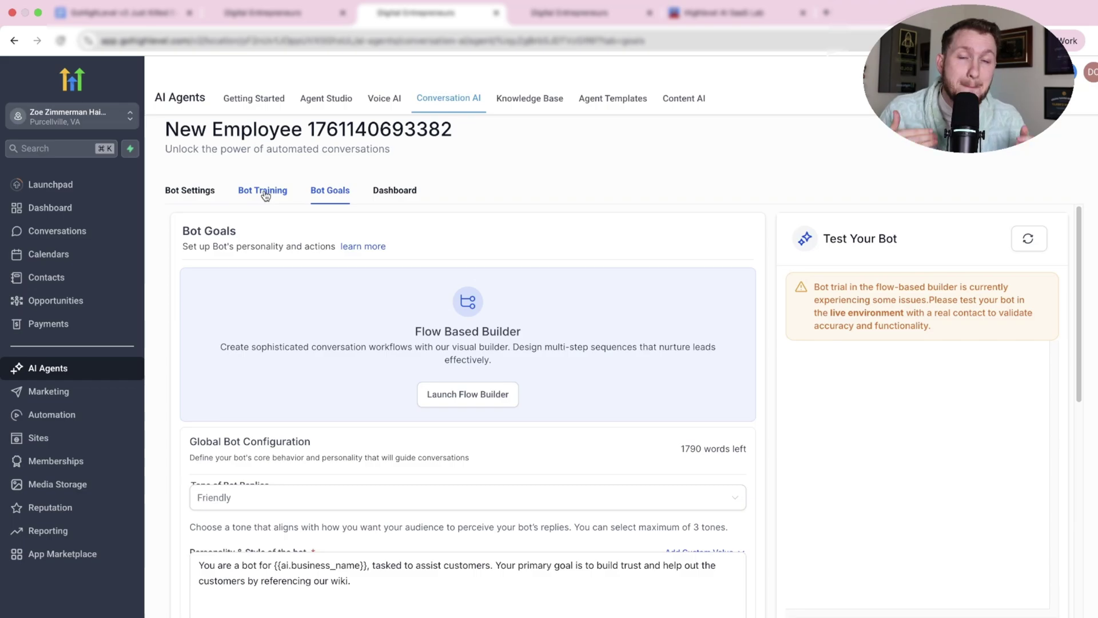
pyautogui.click(539, 14)
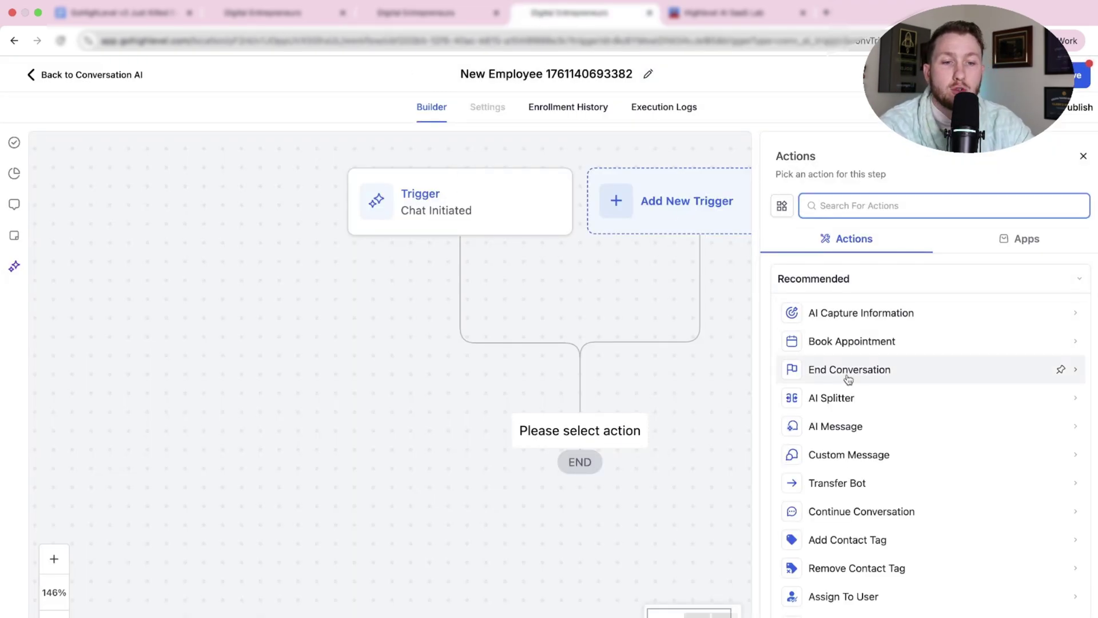
pyautogui.scroll(-5, 858, 394)
pyautogui.scroll(3, 894, 417)
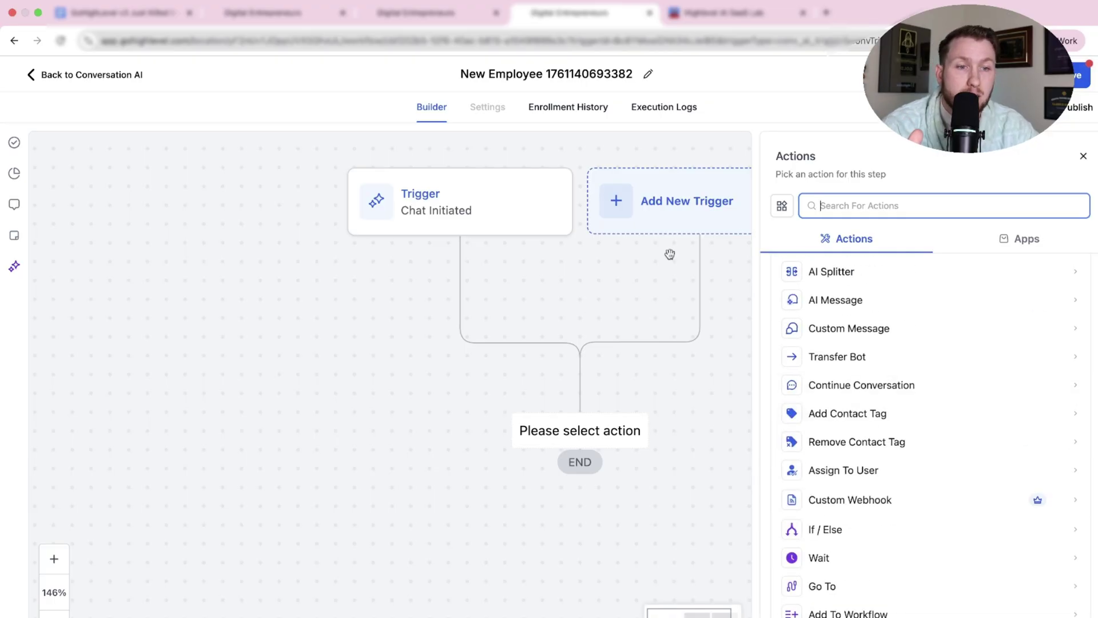
pyautogui.click(1088, 85)
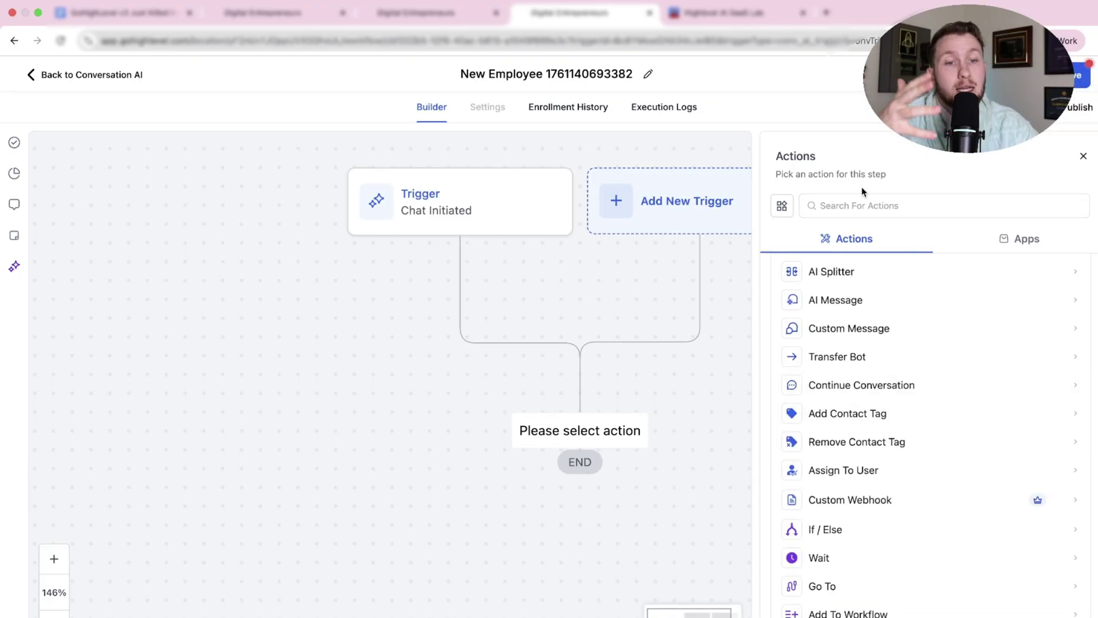
pyautogui.scroll(-1, 932, 385)
pyautogui.scroll(5, 938, 393)
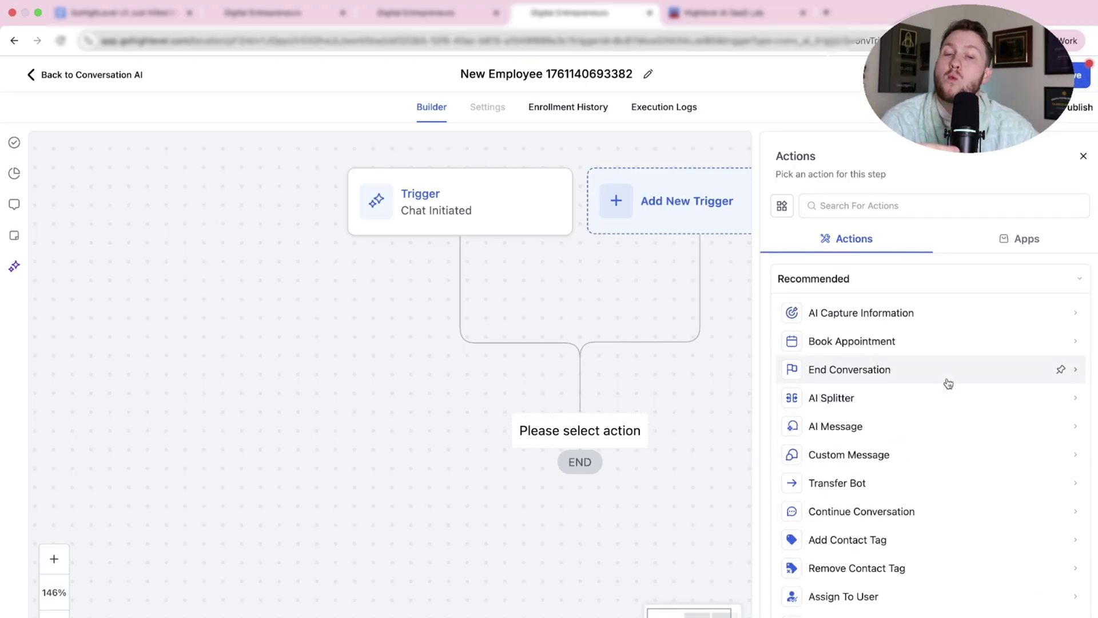
pyautogui.click(446, 16)
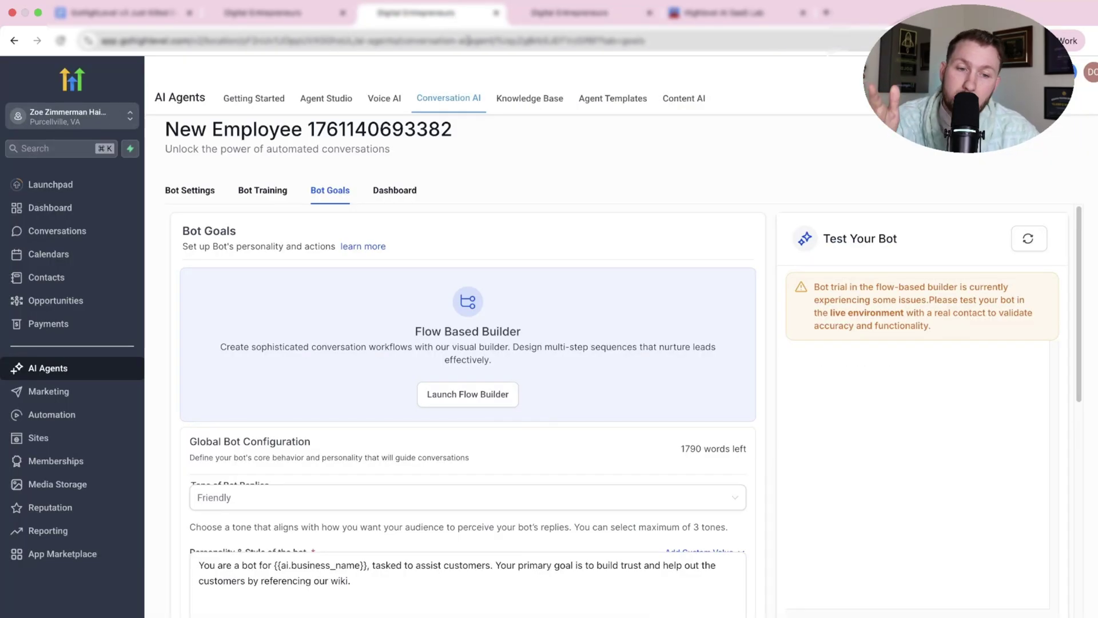
pyautogui.scroll(-10, 582, 321)
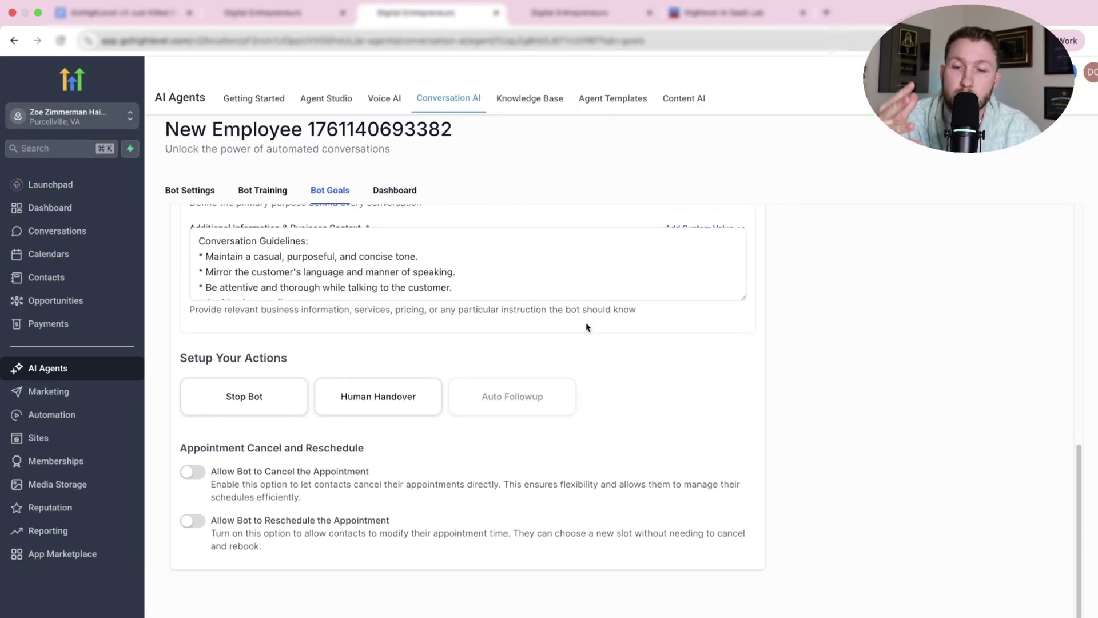
pyautogui.scroll(10, 600, 360)
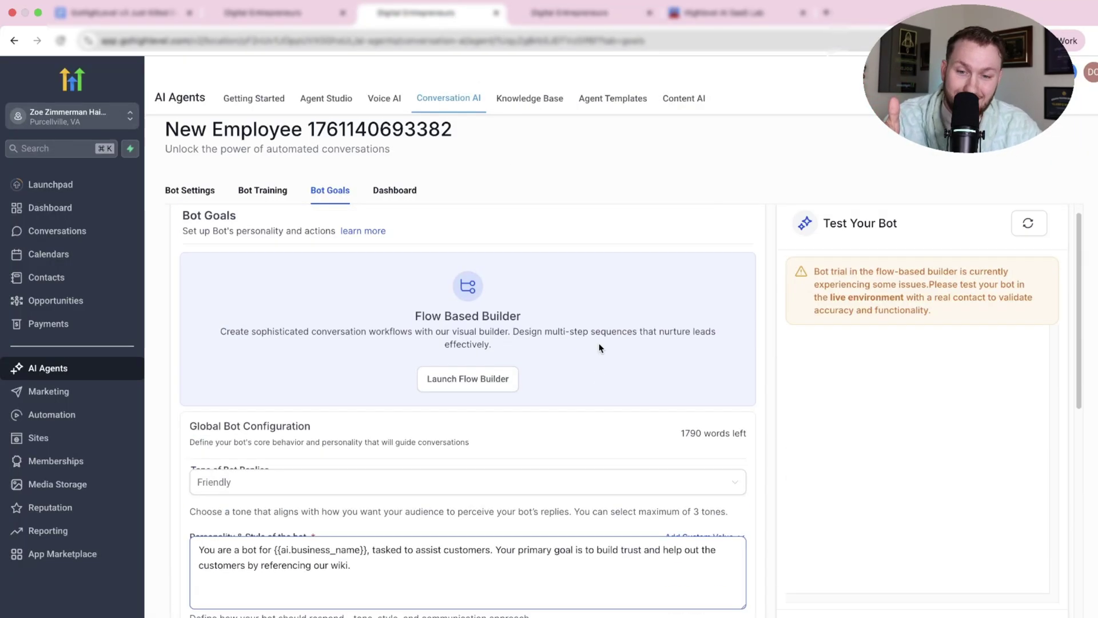